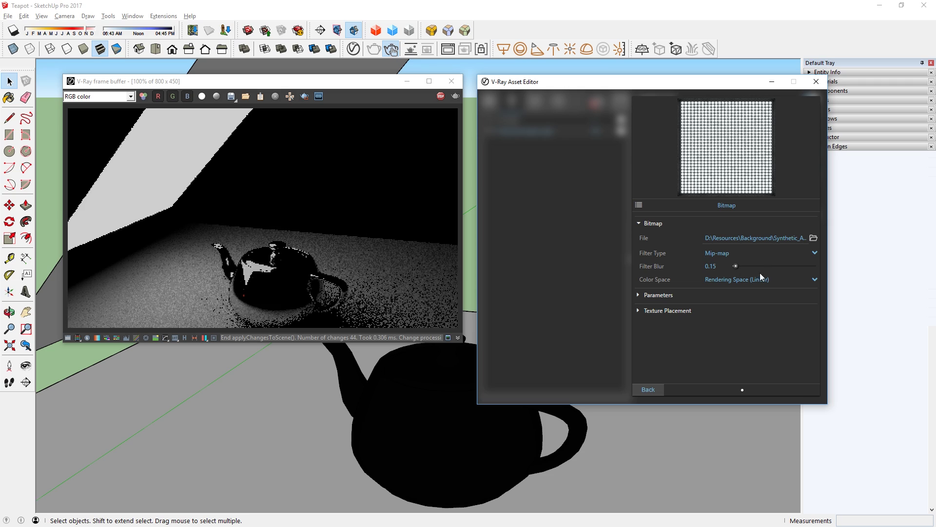
Reselect the LightRectangle entry in the V-Ray Asset Editor to bring back its settings
click(813, 127)
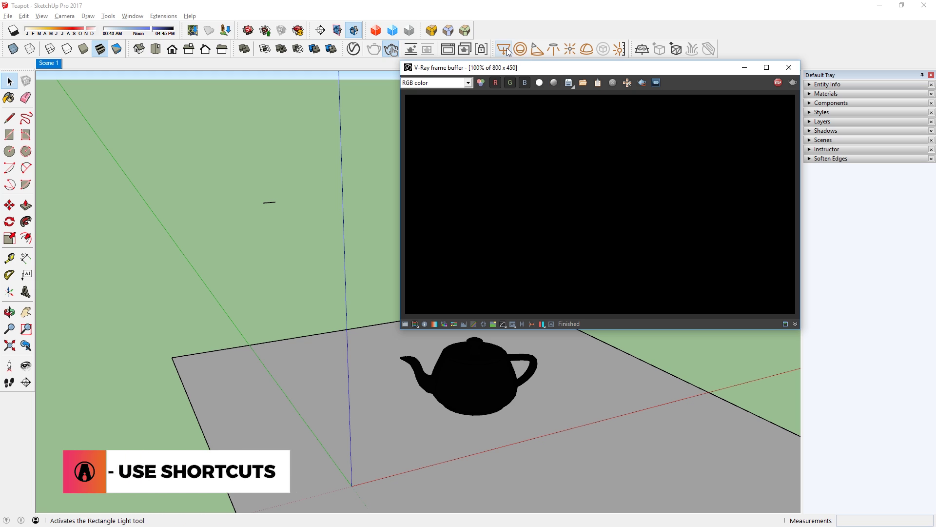
click(505, 49)
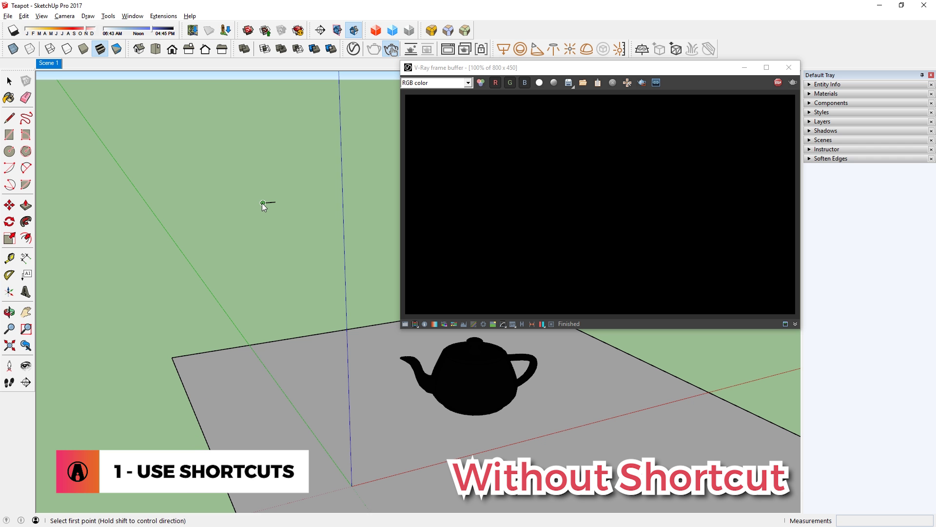
click(263, 203)
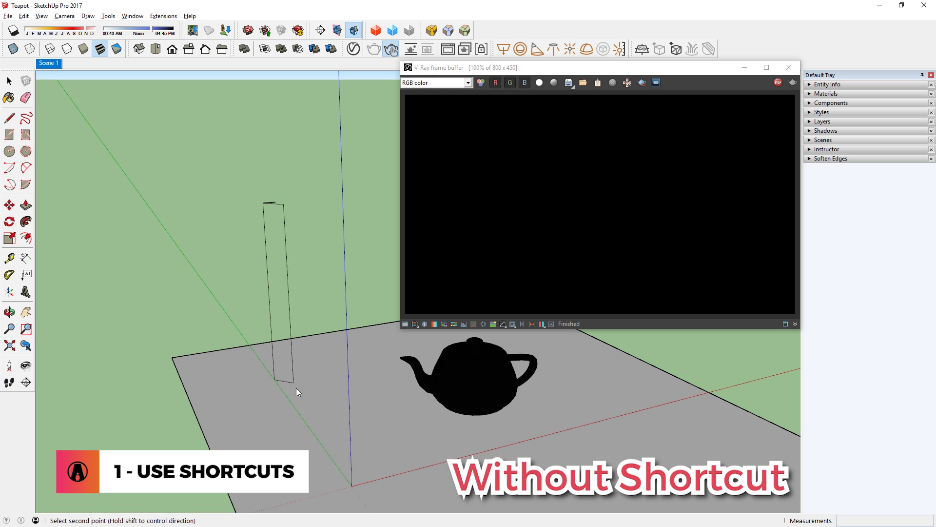
click(353, 487)
key(space)
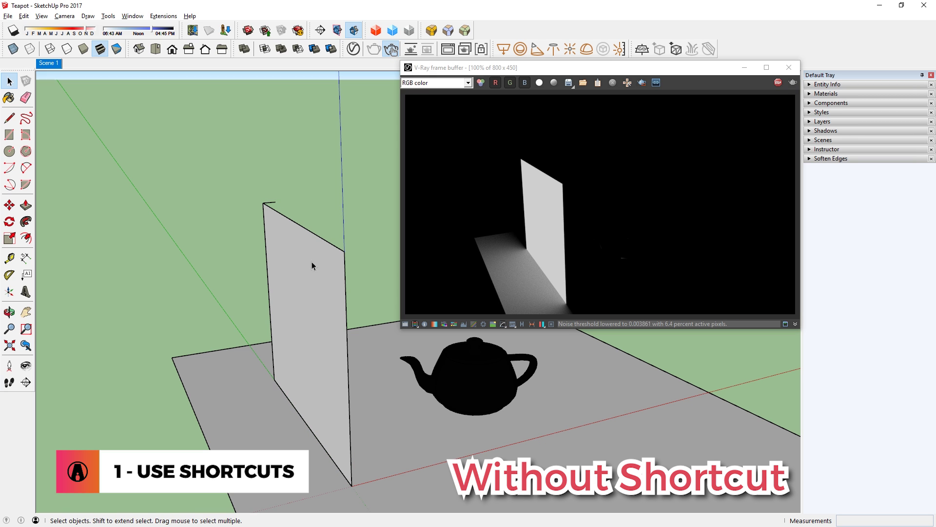
middle_drag(312, 319, 168, 359)
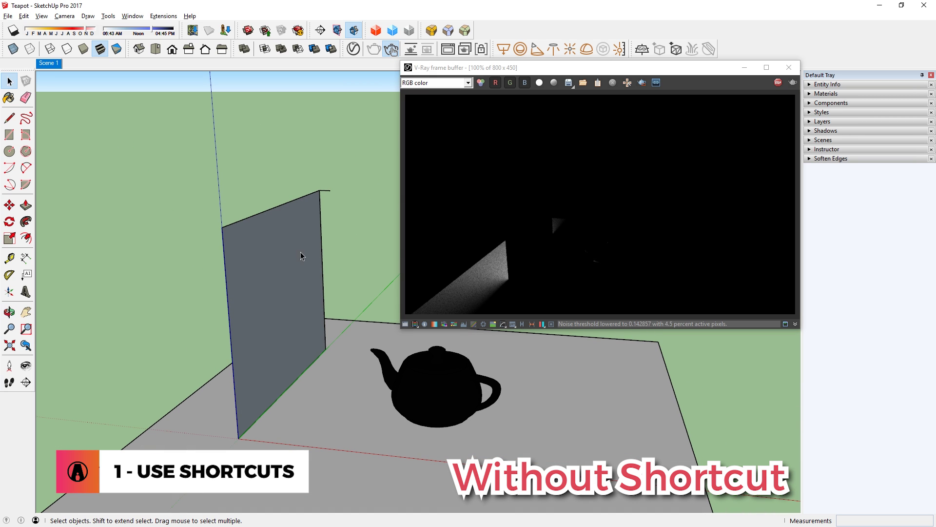
double_click(235, 329)
key(q)
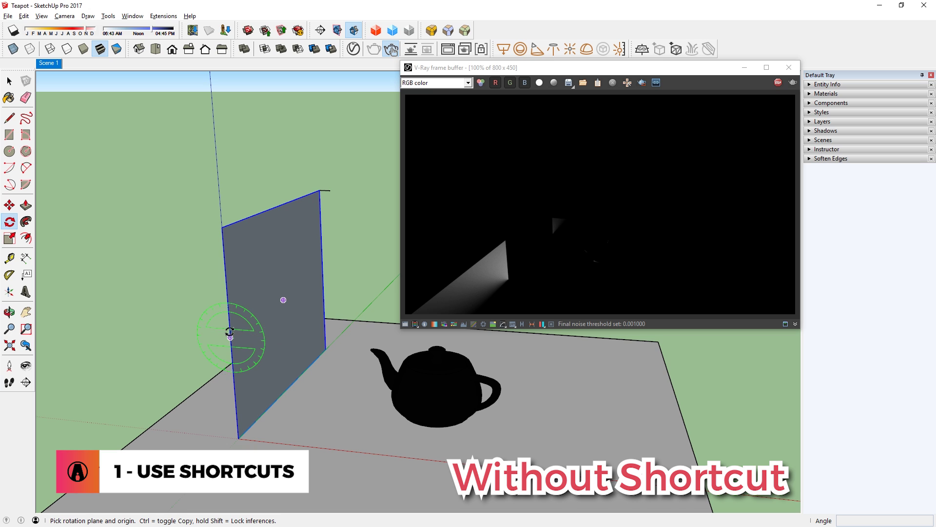
click(230, 337)
click(239, 438)
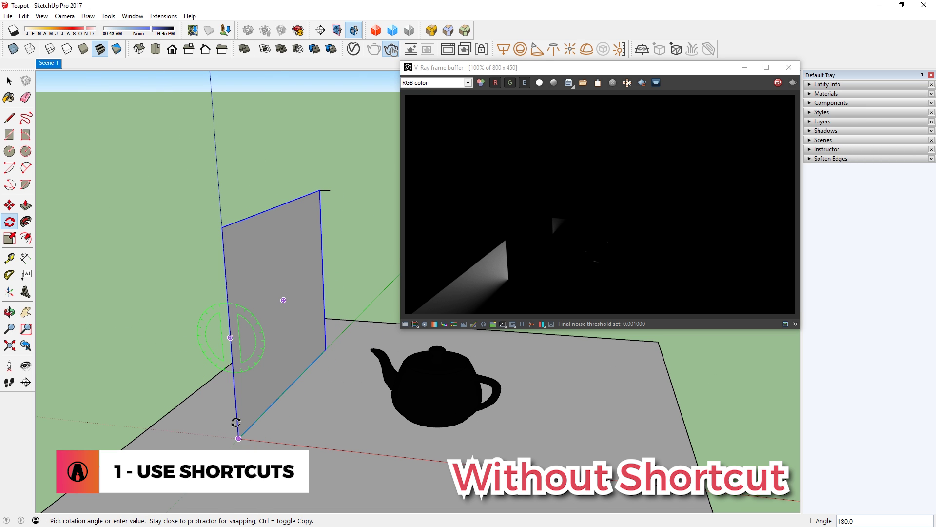
key(space)
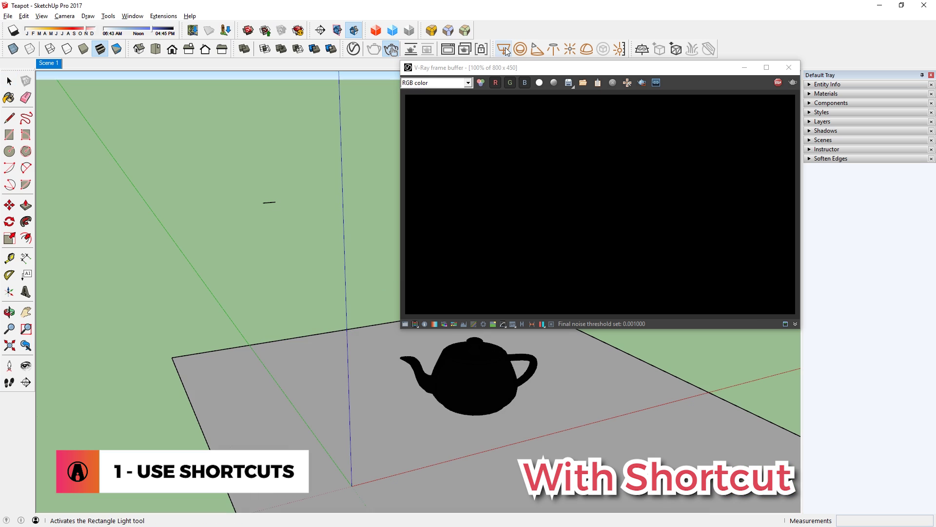
Place an upright rectangle light beside the teapot, reaching to the ground and facing the teapot
click(505, 50)
click(262, 202)
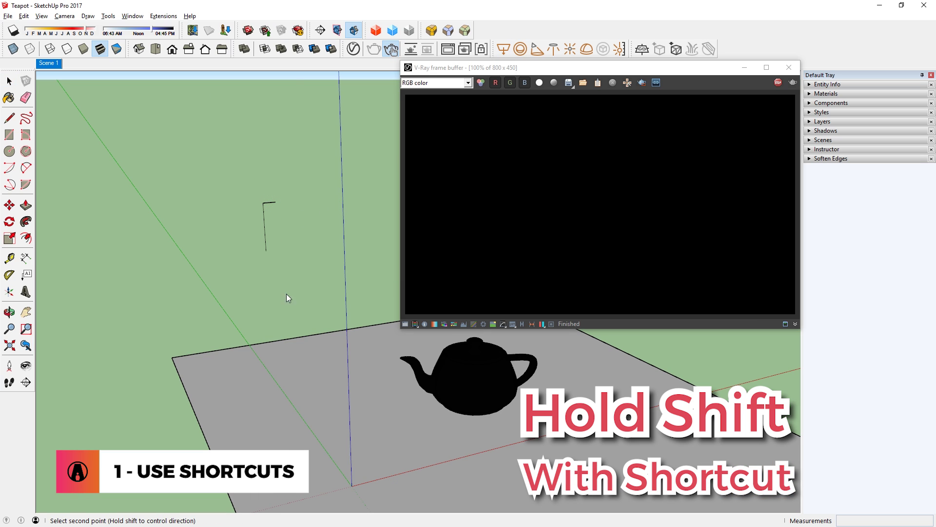
click(351, 486)
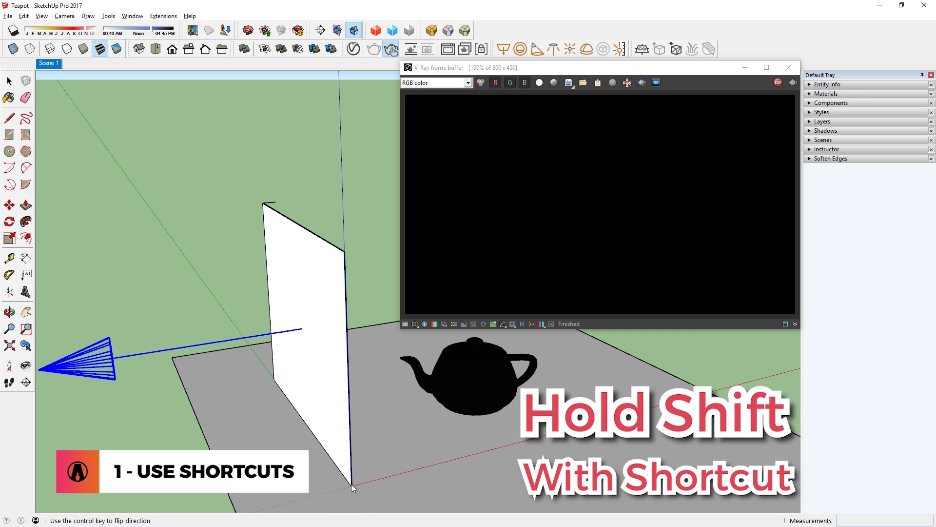
click(351, 483)
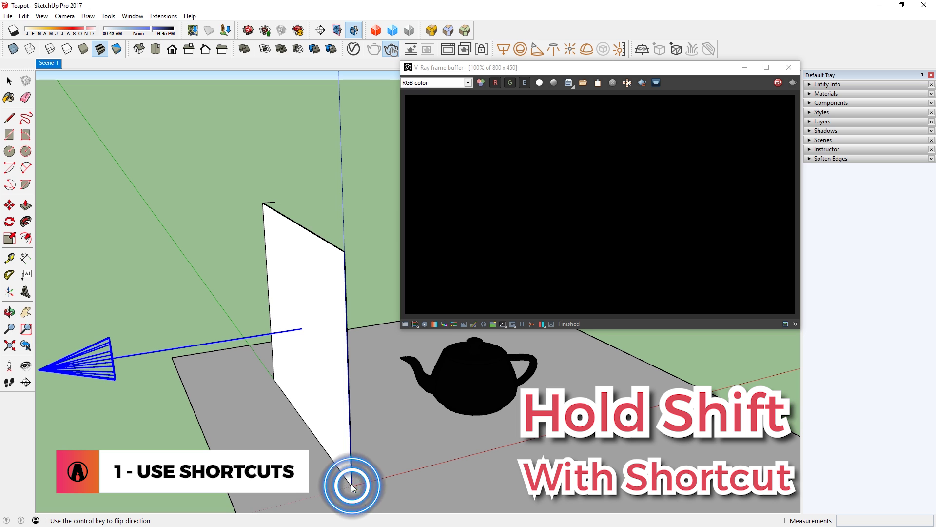
click(450, 448)
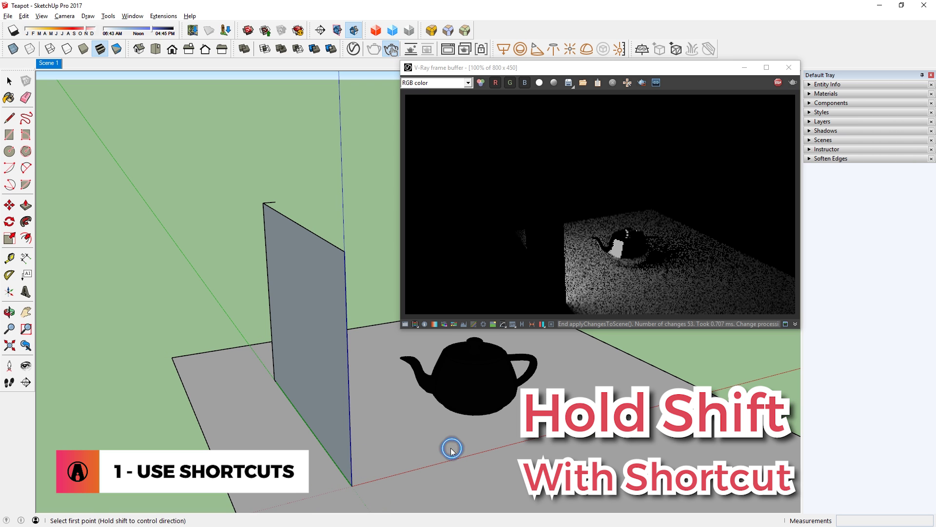
middle_drag(361, 458, 324, 444)
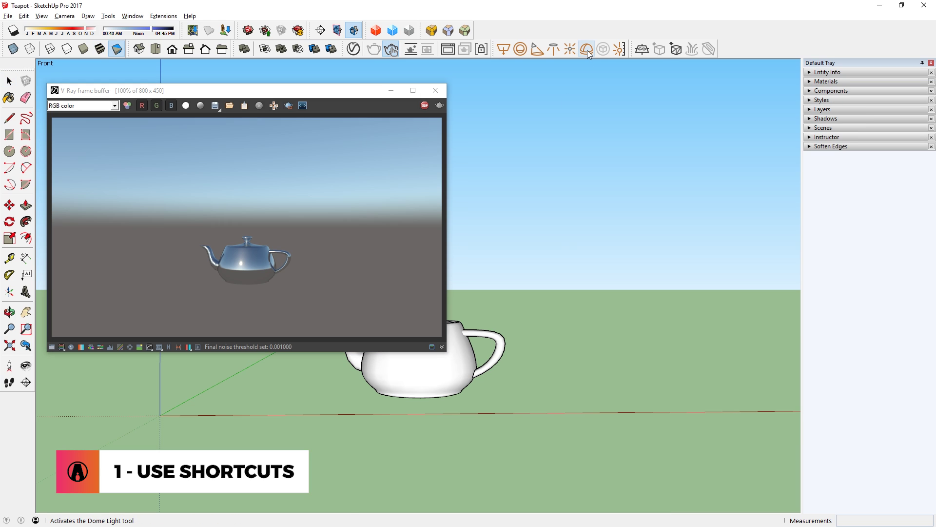
Place a dome light textured with the kiara_1_dawn_8k HDR file
click(587, 50)
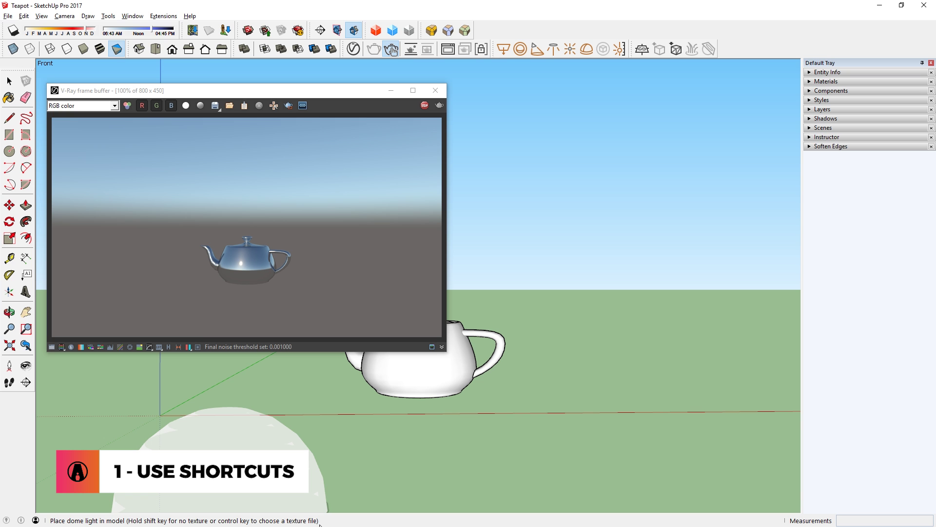
click(625, 396)
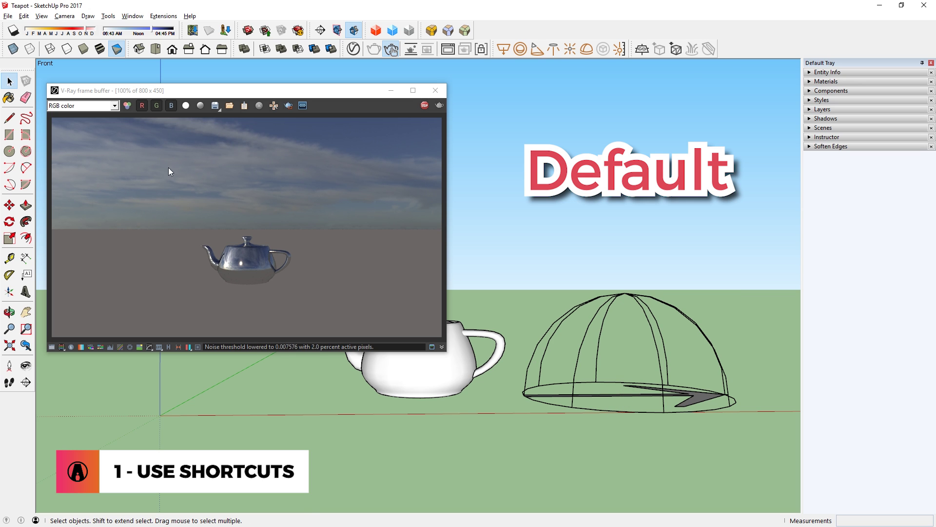
key(ctrl+z)
key(d)
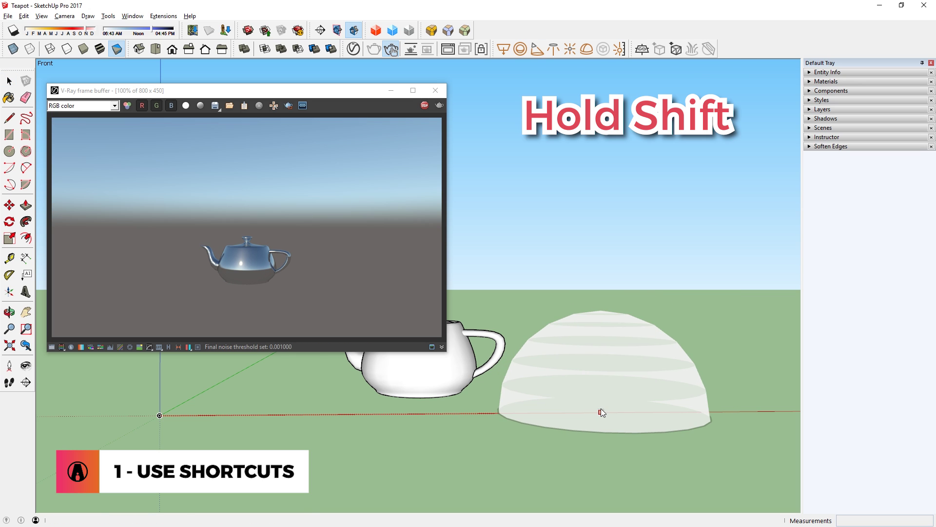
shift+click(602, 412)
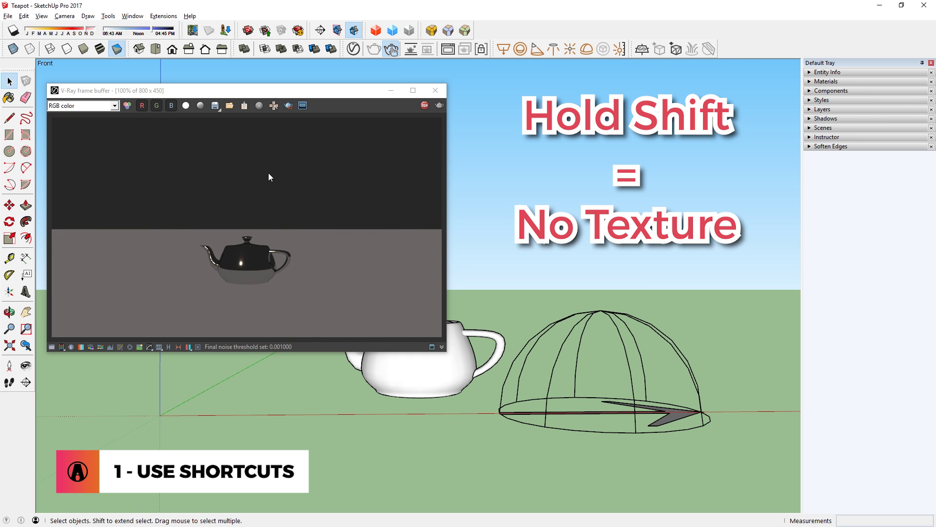
key(ctrl+z)
click(586, 49)
ctrl+click(593, 414)
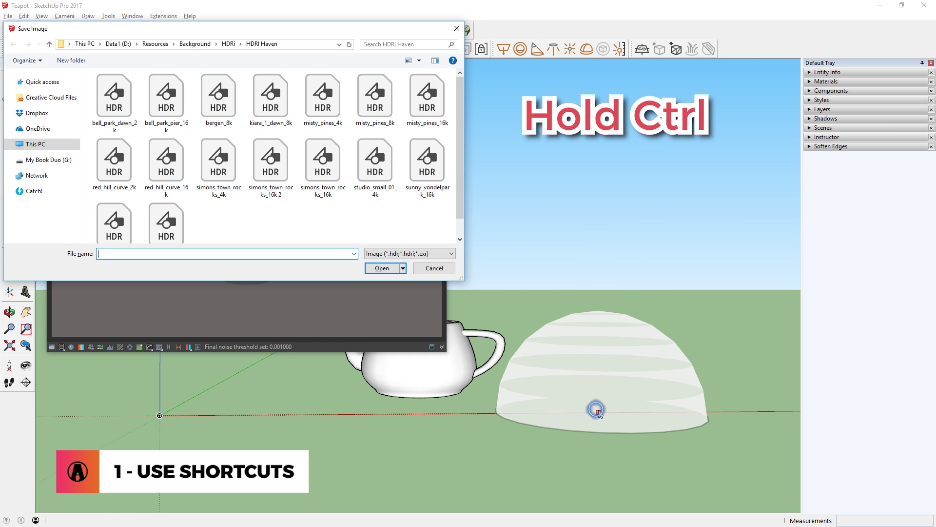
double_click(288, 113)
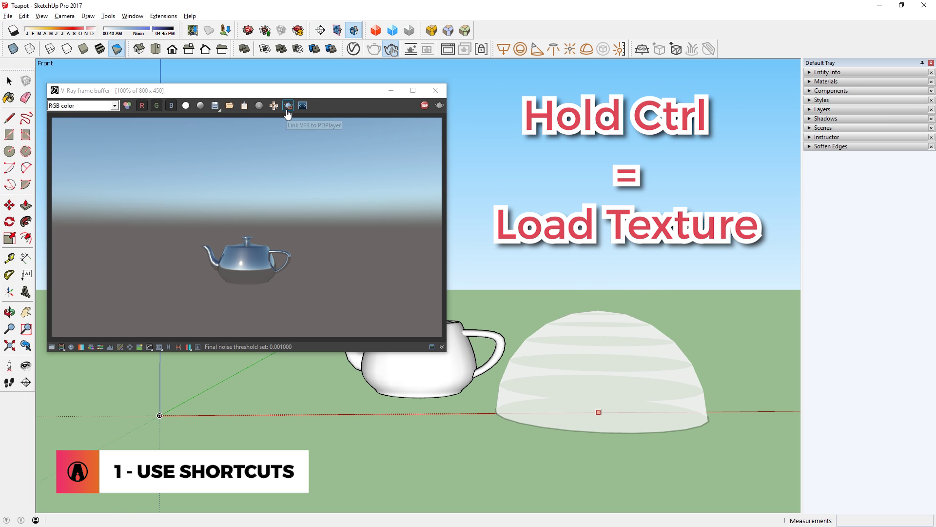
Set the dome light's shape to Sphere and its intensity to 10
click(354, 49)
click(691, 183)
click(685, 208)
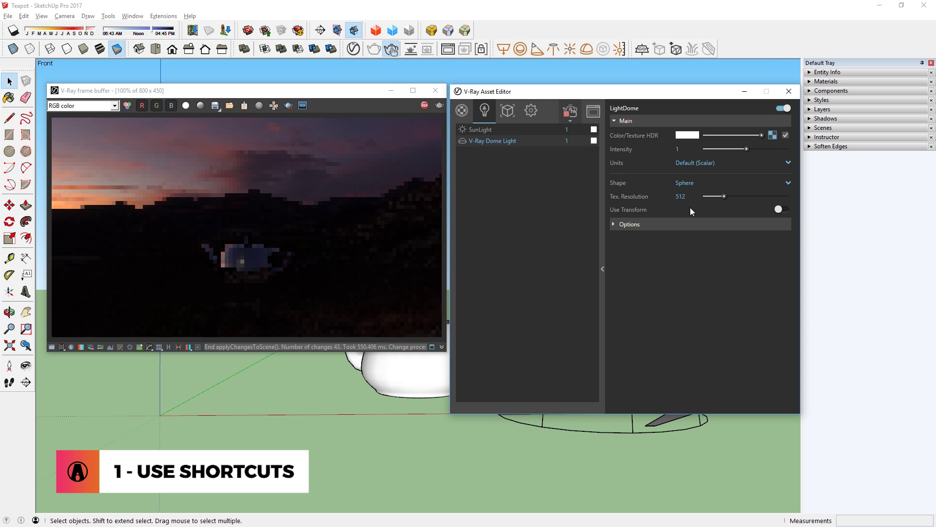
double_click(678, 148)
text(10)
key(Return)
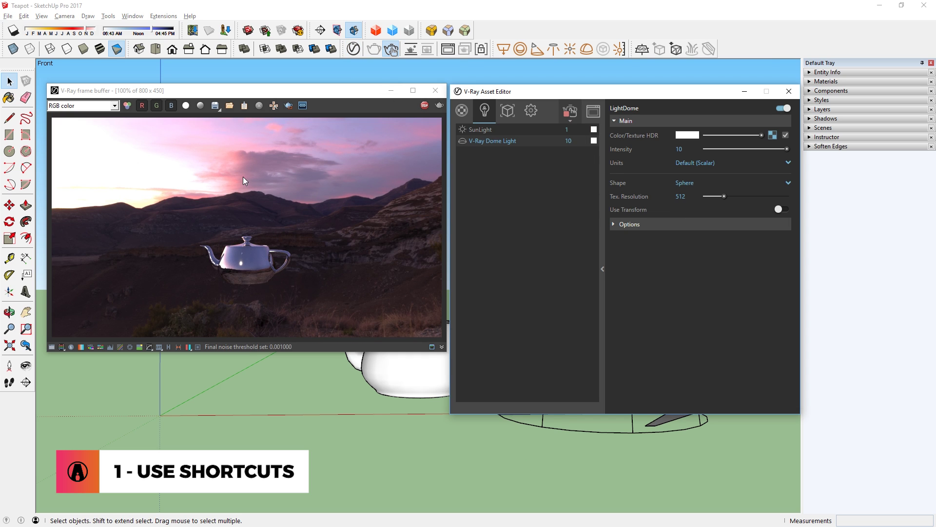
middle_drag(520, 463, 255, 443)
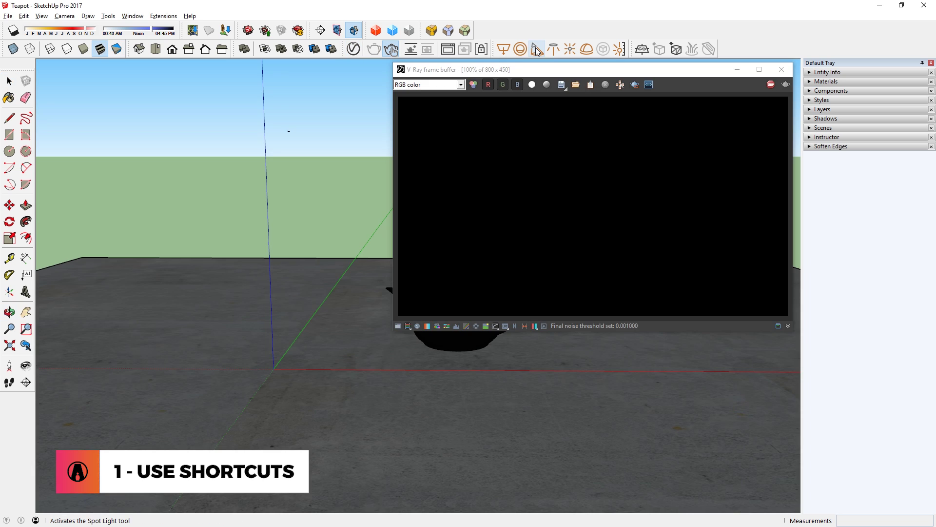
Place a spot light above the ground and tilt it about 31.7° with Rotate
click(537, 49)
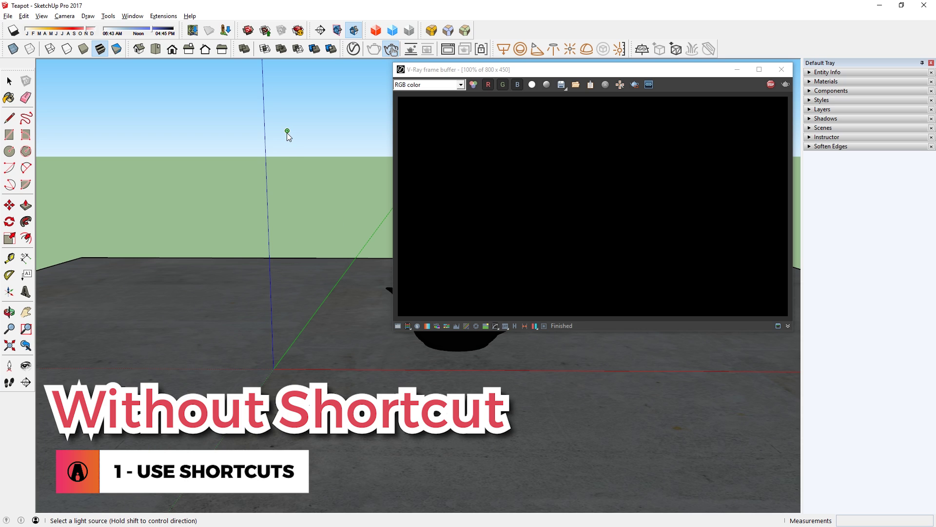
click(287, 132)
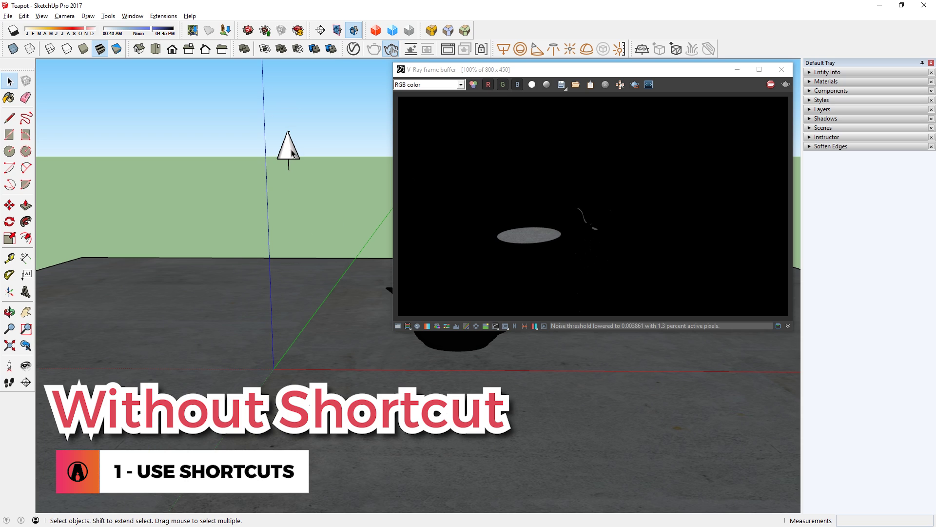
click(291, 153)
key(q)
click(288, 131)
click(342, 161)
click(387, 289)
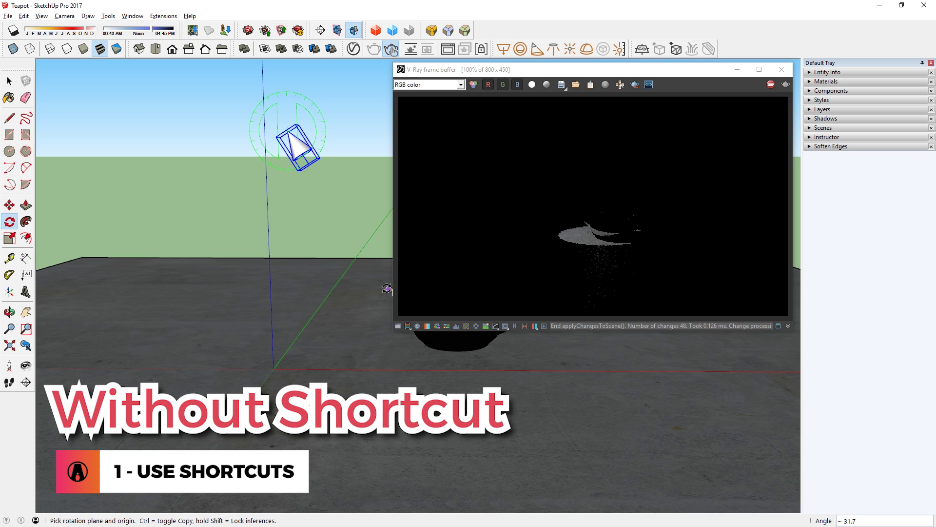
key(space)
Set the spot light's cone angle to 1.39 and penumbra angle to 0.37
click(249, 30)
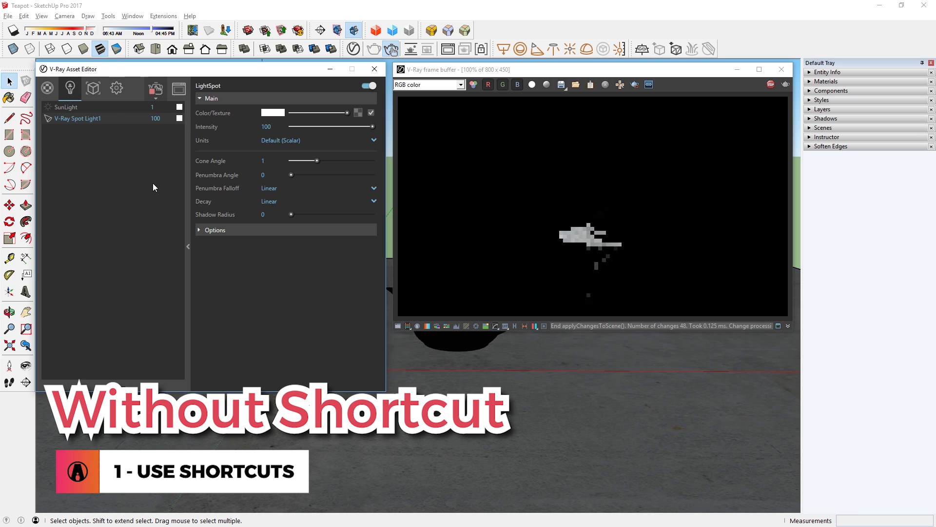
drag(317, 160, 327, 160)
drag(291, 174, 301, 175)
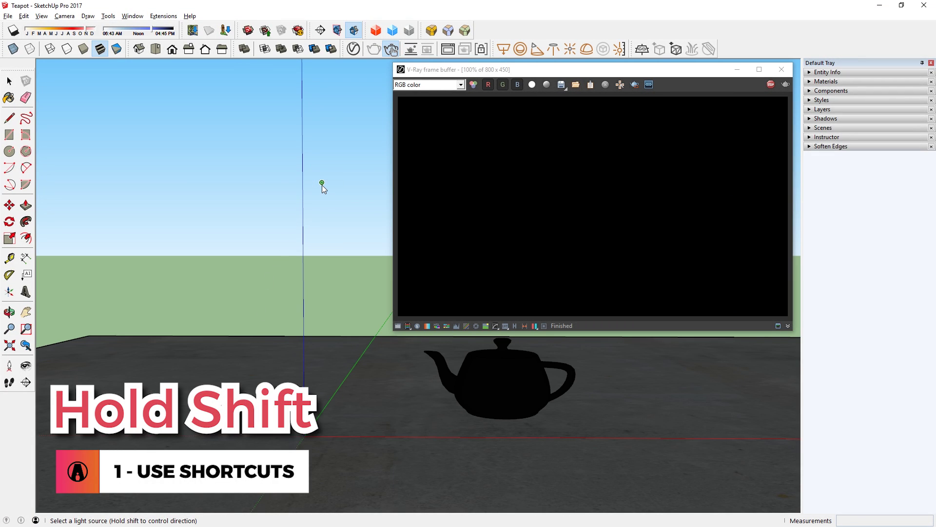
Place a spot light above the teapot aimed at it, with cone and penumbra set
shift+click(321, 184)
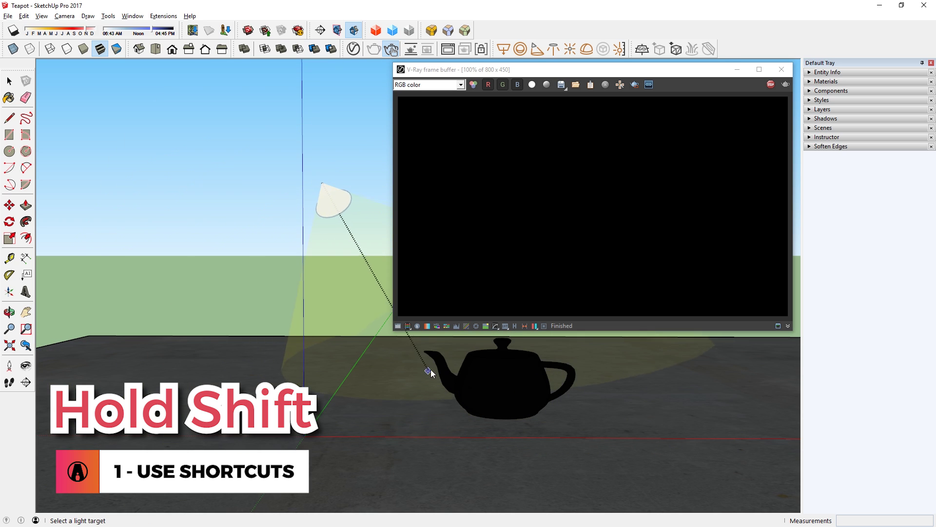
click(438, 355)
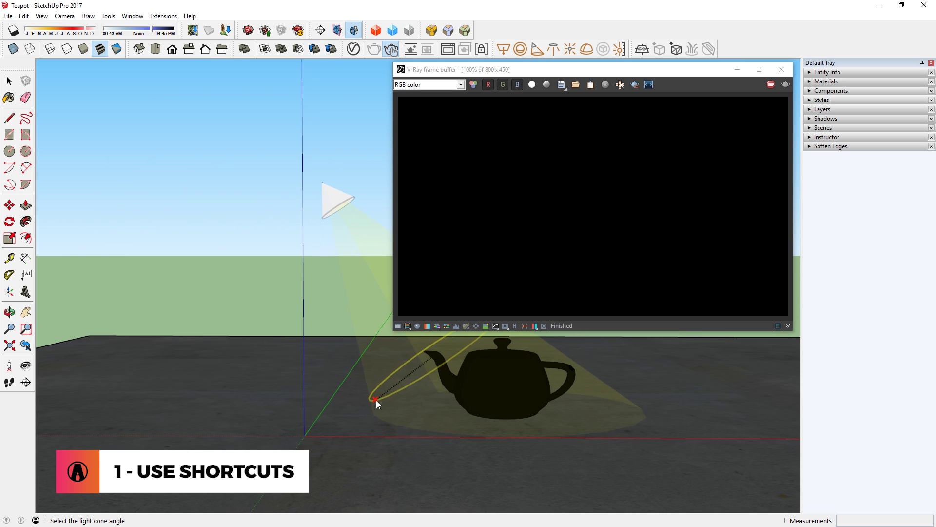
click(379, 401)
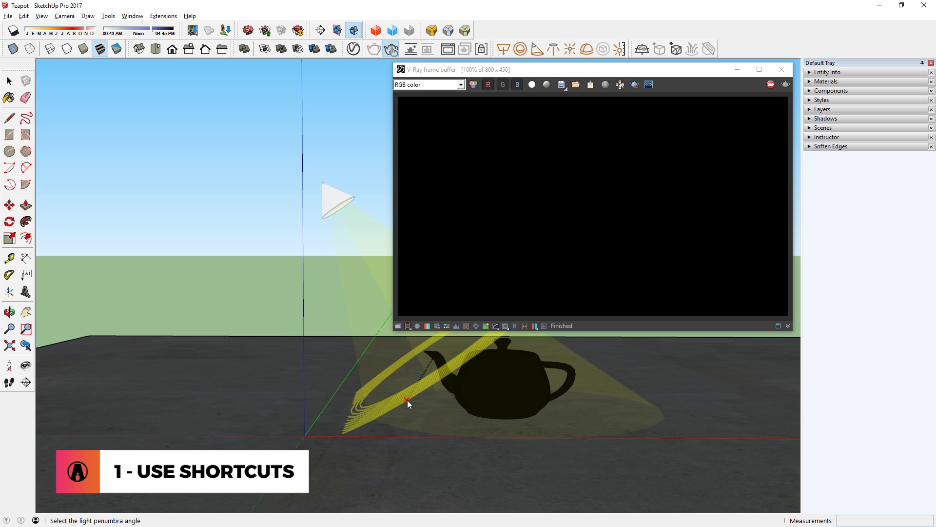
click(408, 401)
Place a second spot light from the back corner aimed at the teapot's spout
click(177, 167)
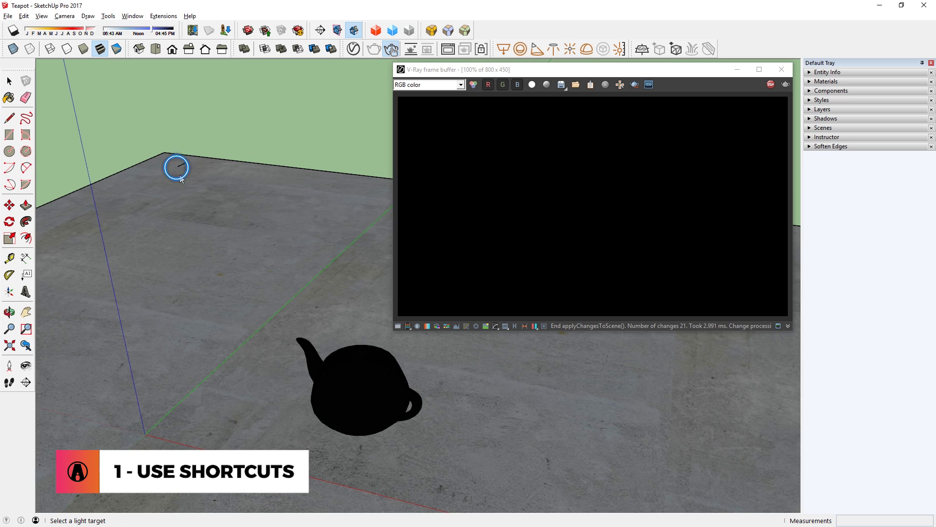
click(299, 343)
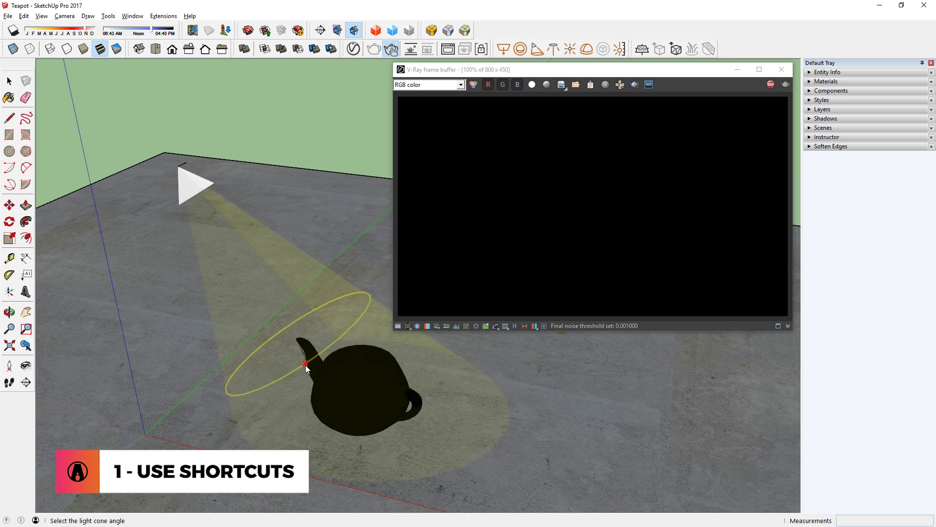
click(294, 364)
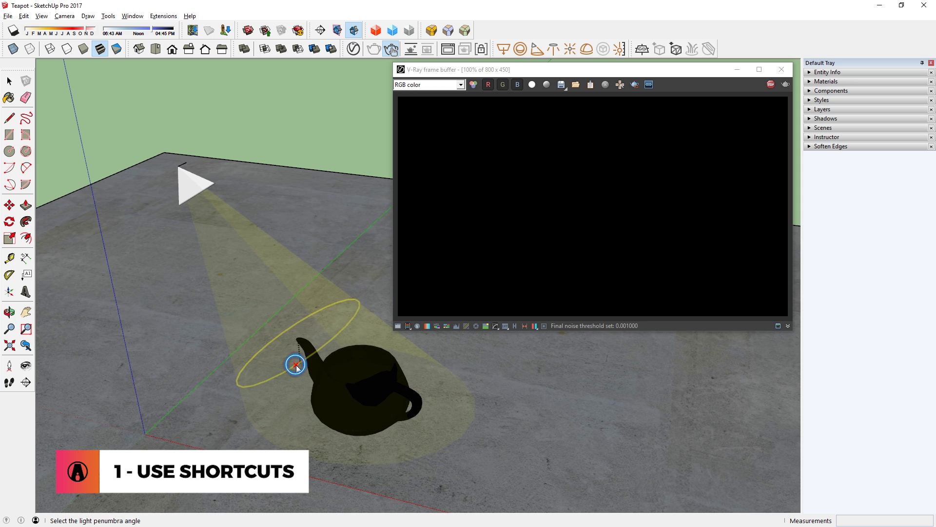
click(314, 362)
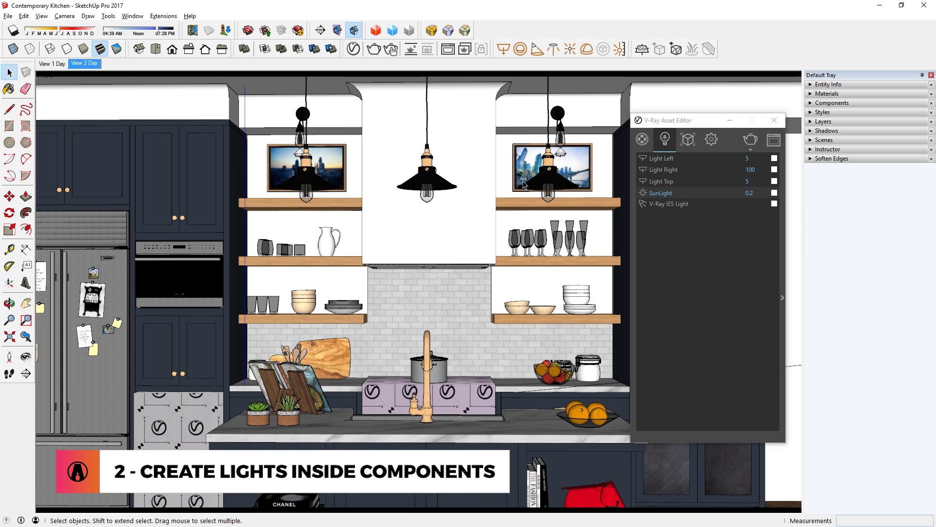
Edit the centre pendant component and place a spot light under its bulb
double_click(429, 178)
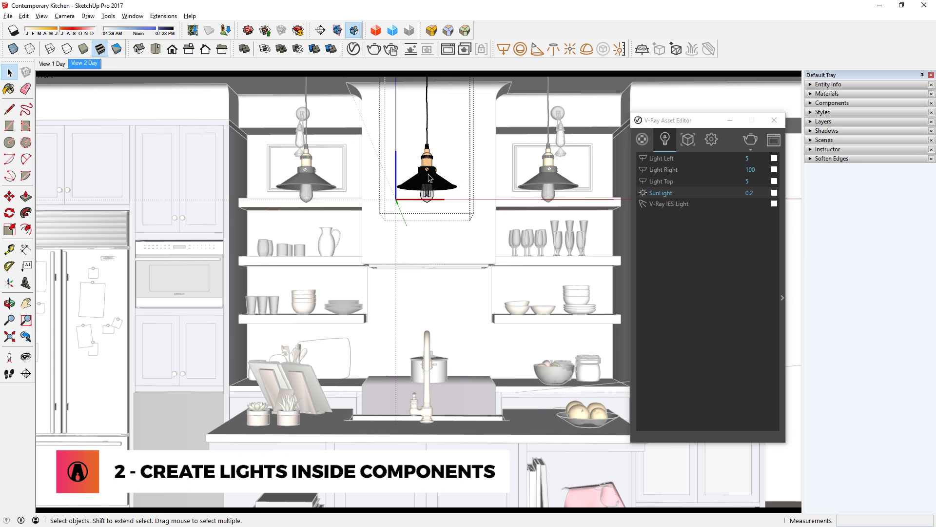
click(440, 190)
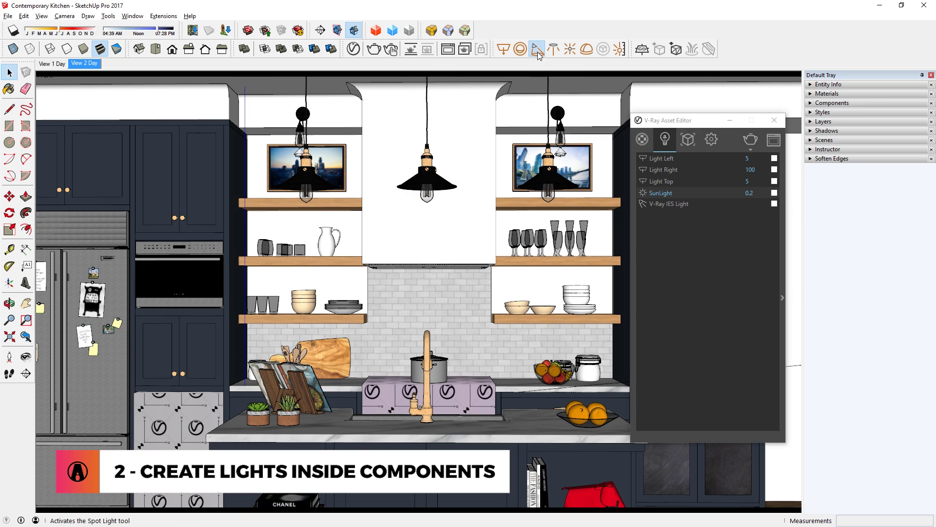
click(536, 49)
click(426, 201)
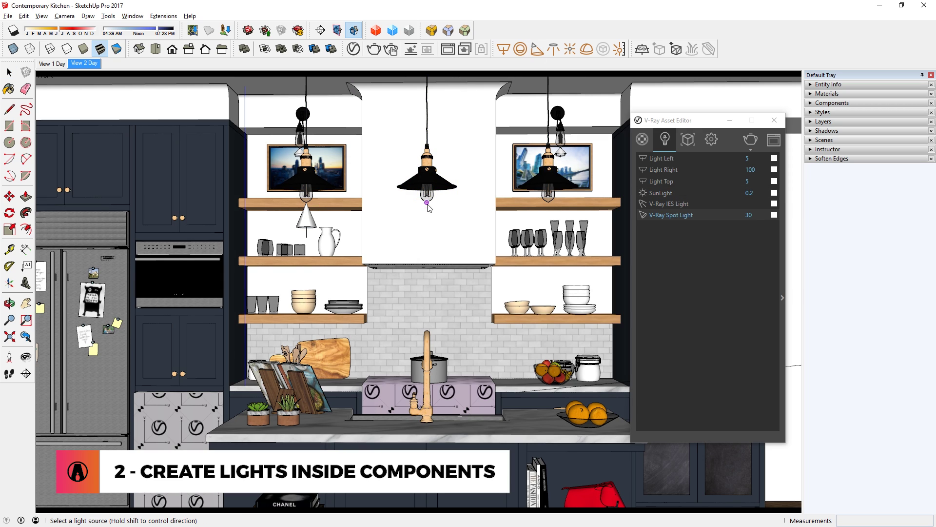
key(ctrl+z)
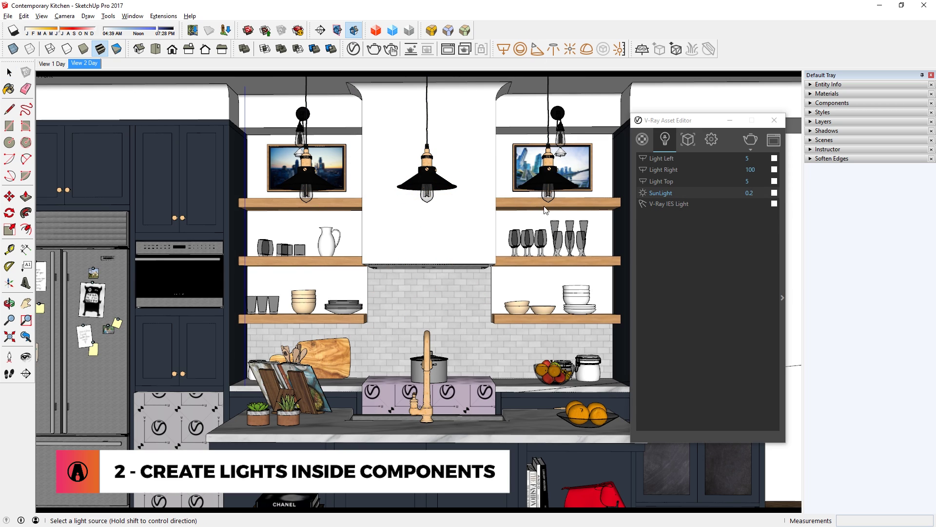
right_click(433, 182)
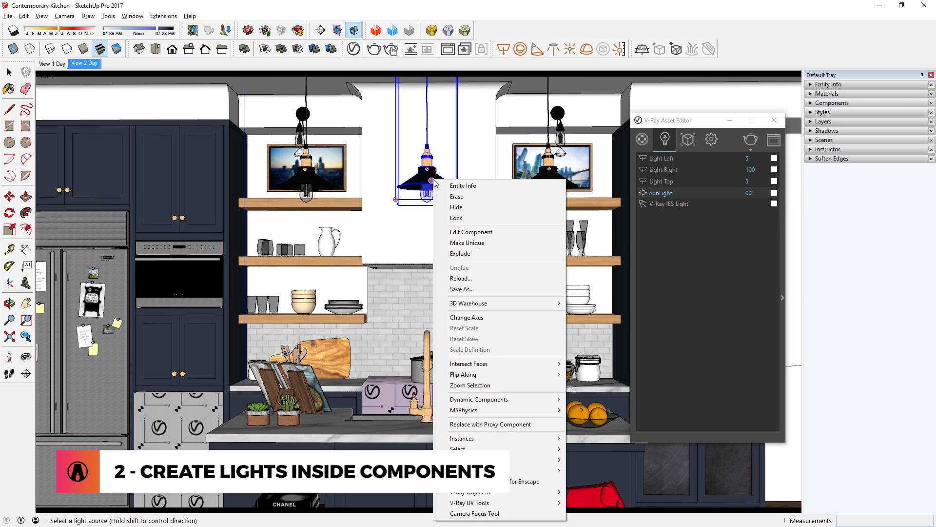
click(478, 236)
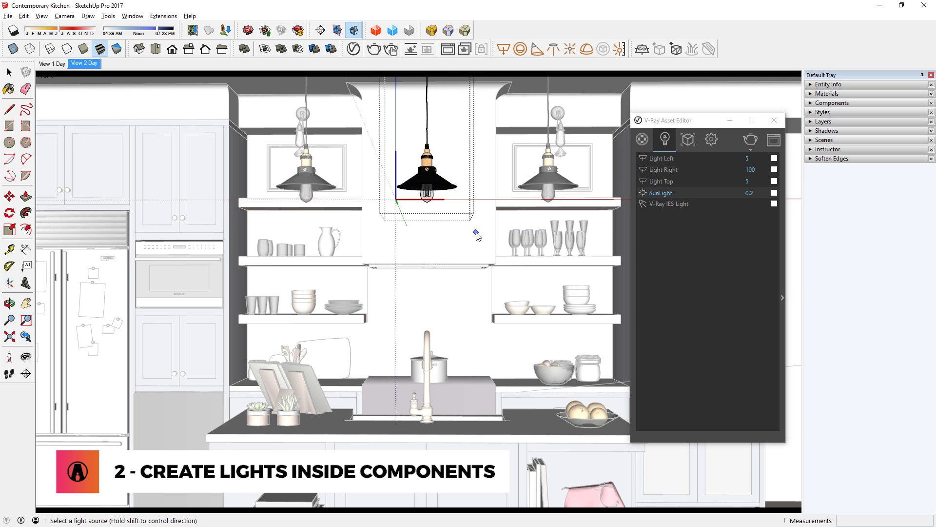
click(428, 202)
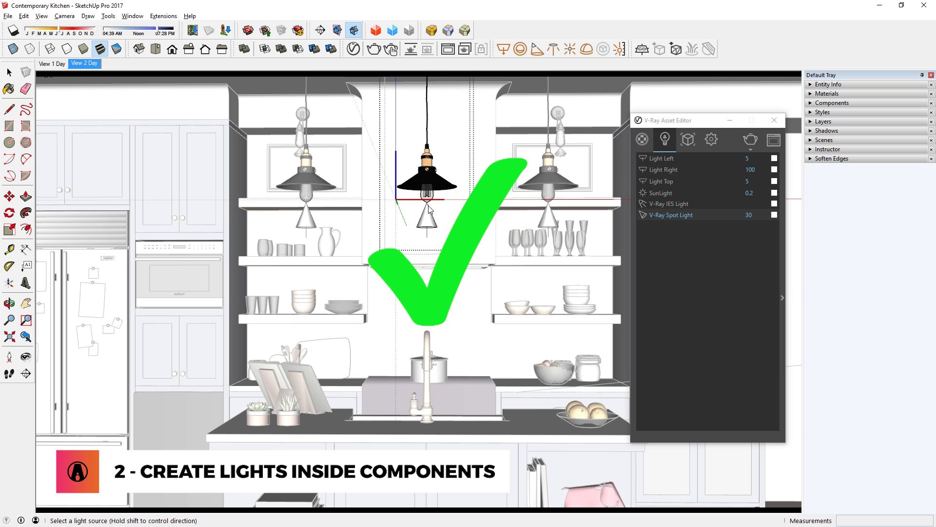
Select all instances of the V-Ray Spot Light and lower intensity from 30 to 3
right_click(674, 215)
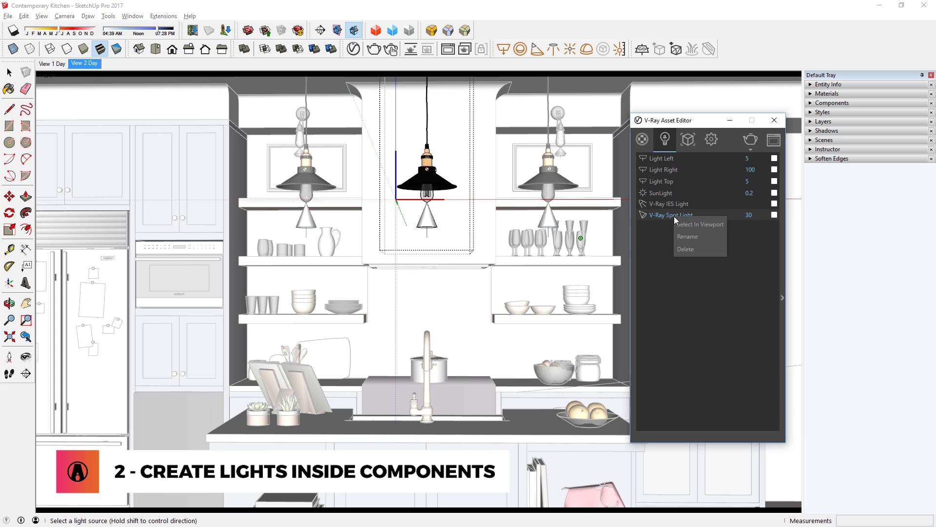
click(699, 224)
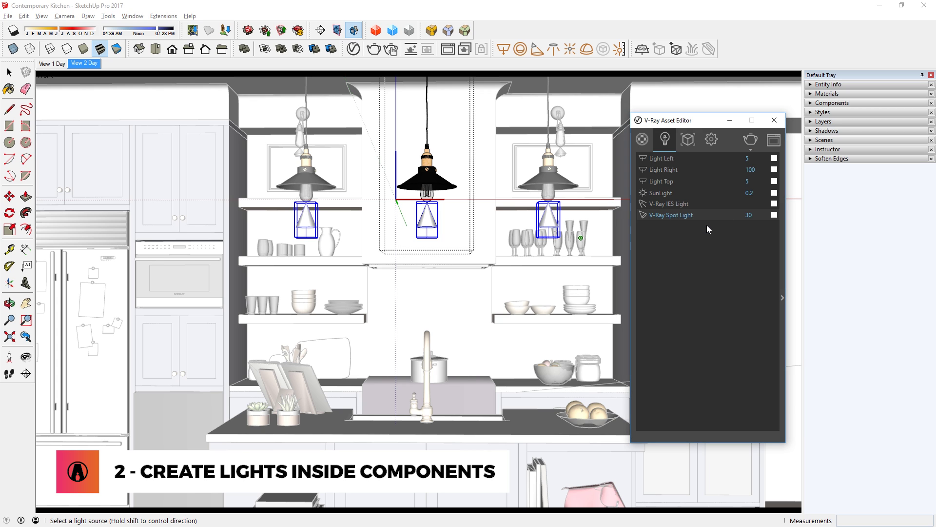
key(BackSpace)
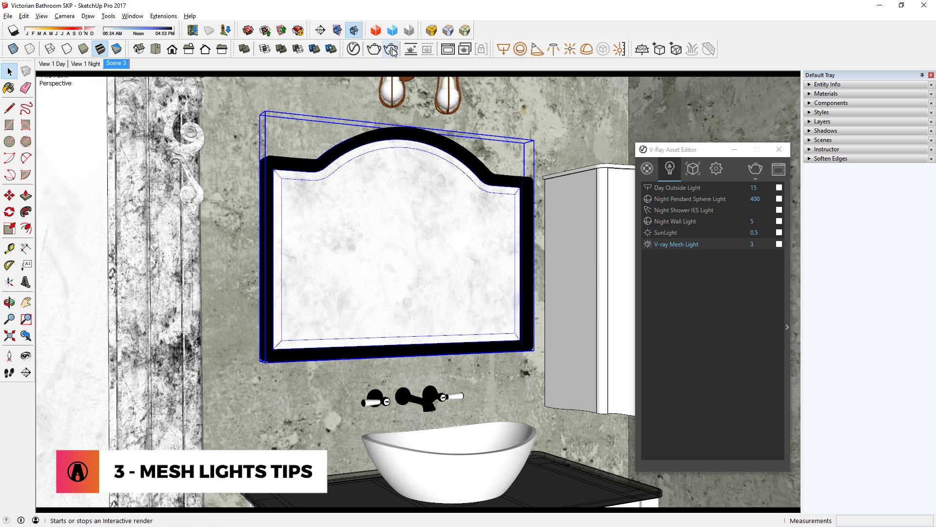
Run and stop an interactive render of the bathroom, then view the mirror
click(390, 49)
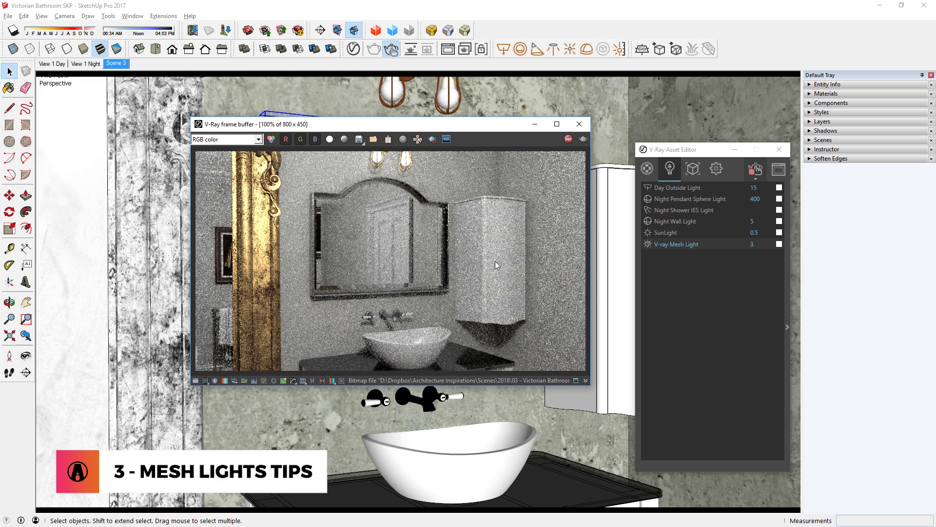
click(566, 140)
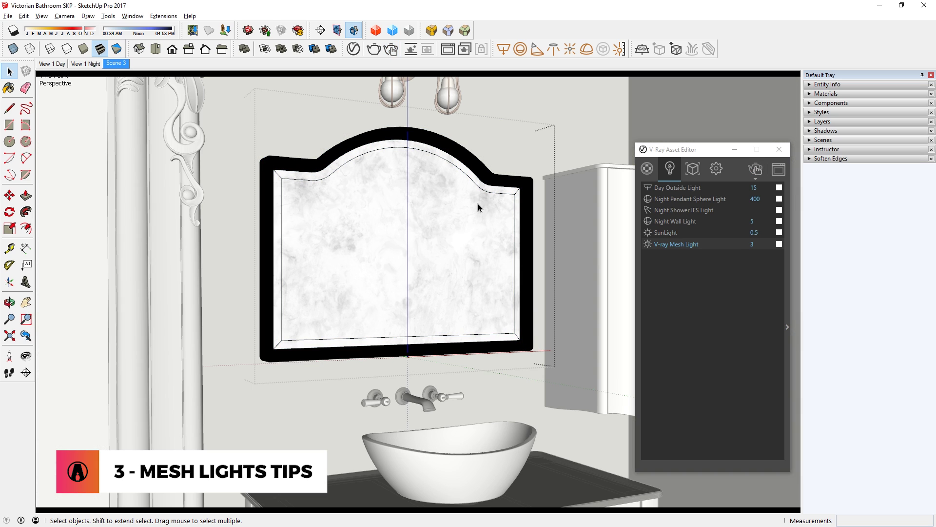
scroll(478, 203, up, 5)
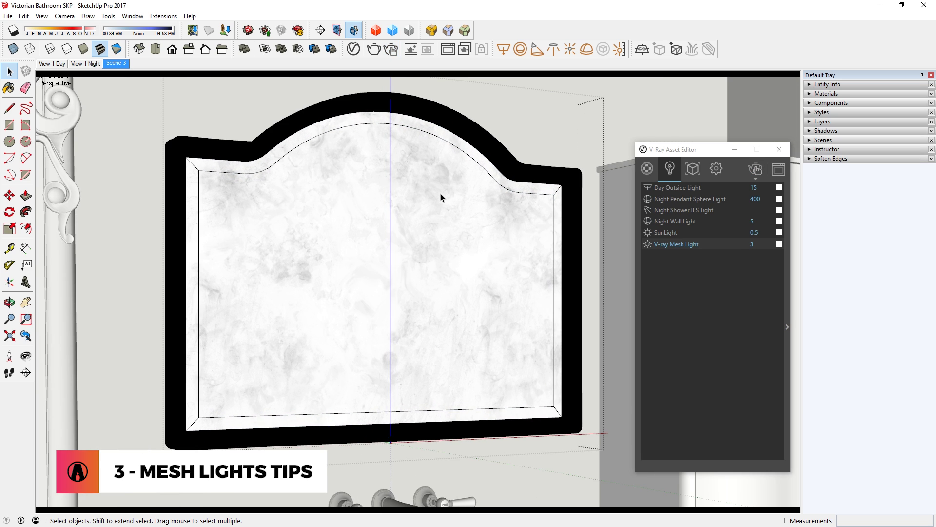
middle_drag(441, 196, 300, 193)
Group the mirror geometry and convert the group into a V-Ray mesh light
right_click(293, 191)
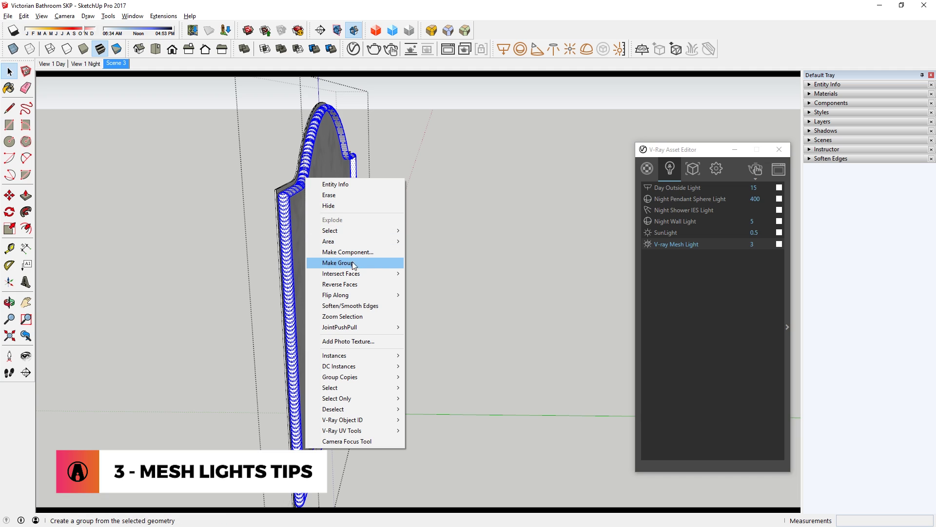
click(357, 261)
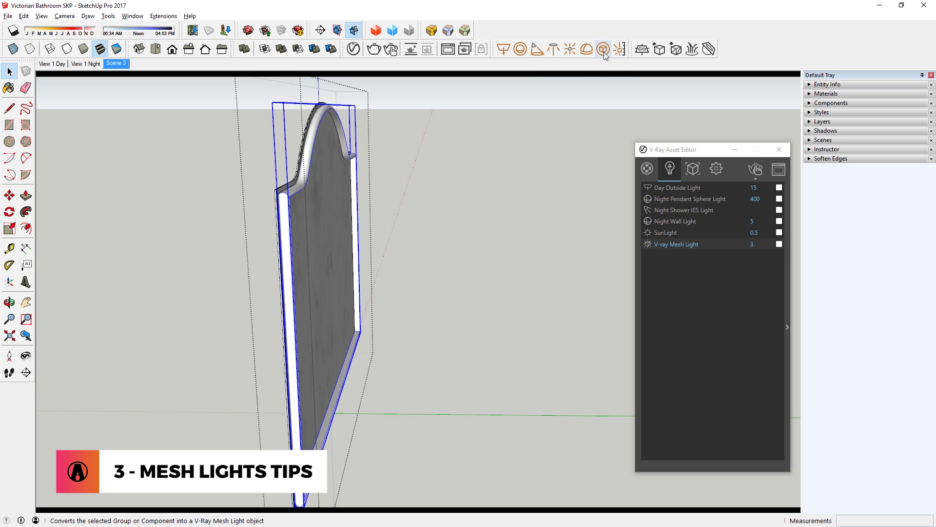
click(603, 49)
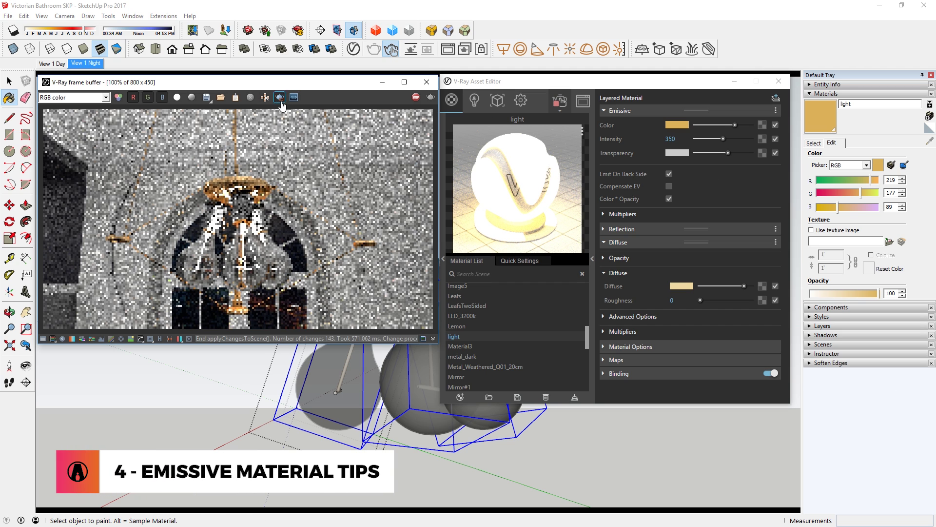
Paint the chandelier bulbs with the emissive 'light' material, then select the kitchen pendant's filament group
click(281, 100)
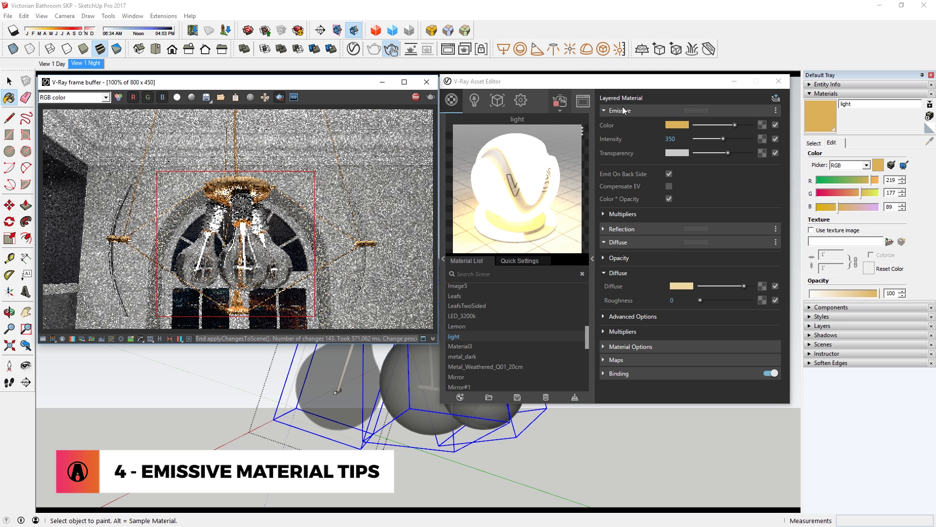
click(363, 369)
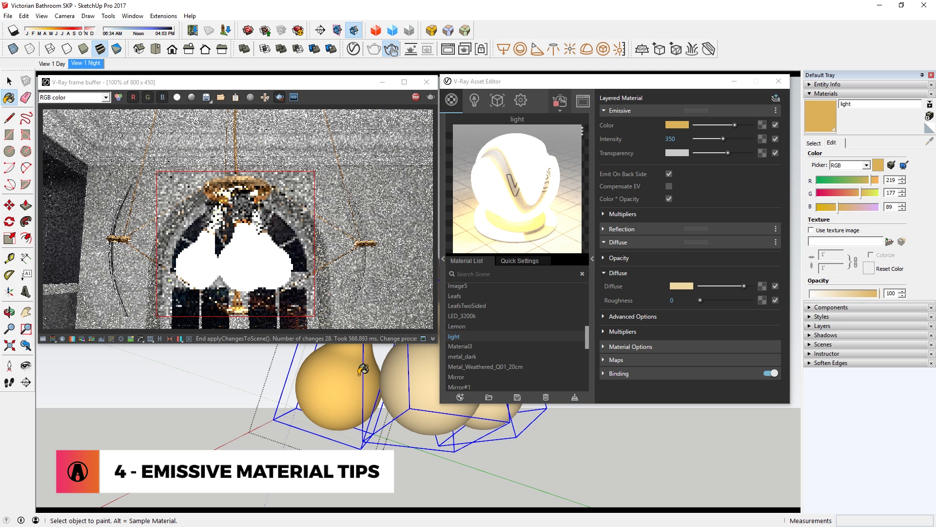
key(space)
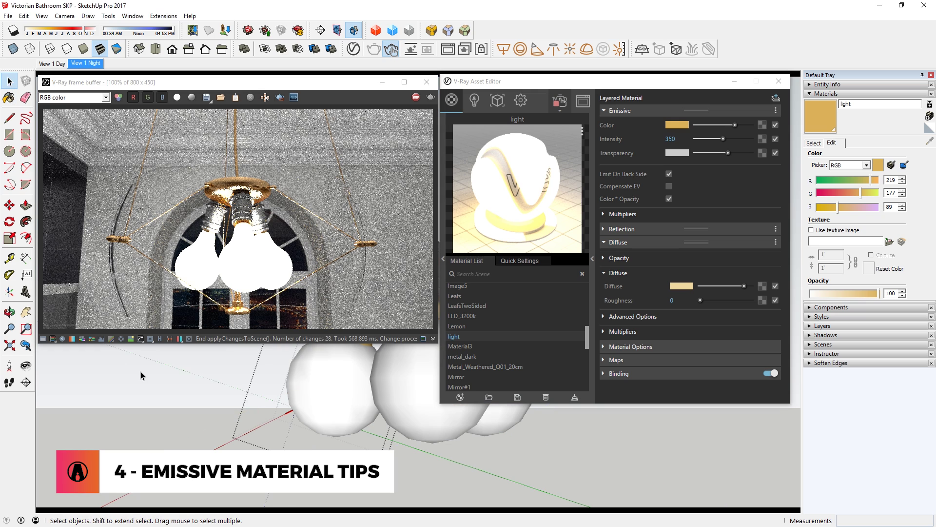
scroll(122, 397, up, 5)
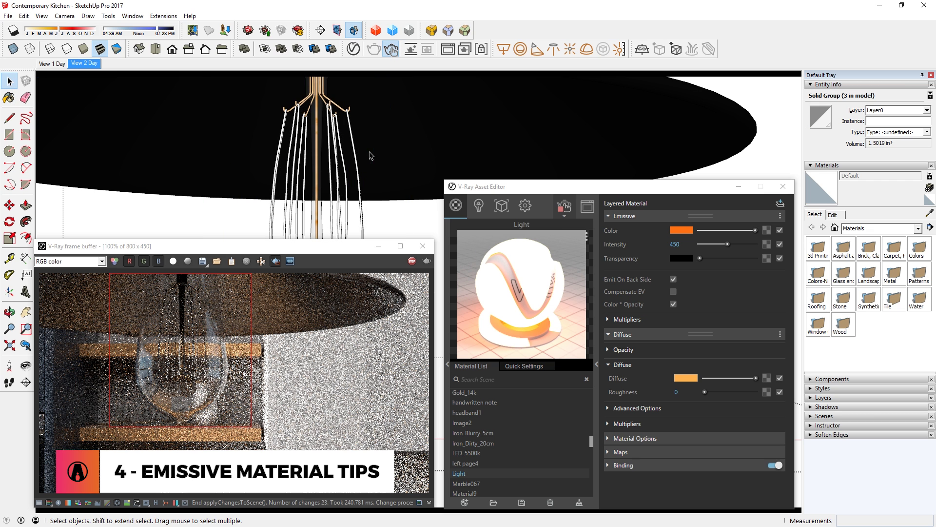
click(358, 151)
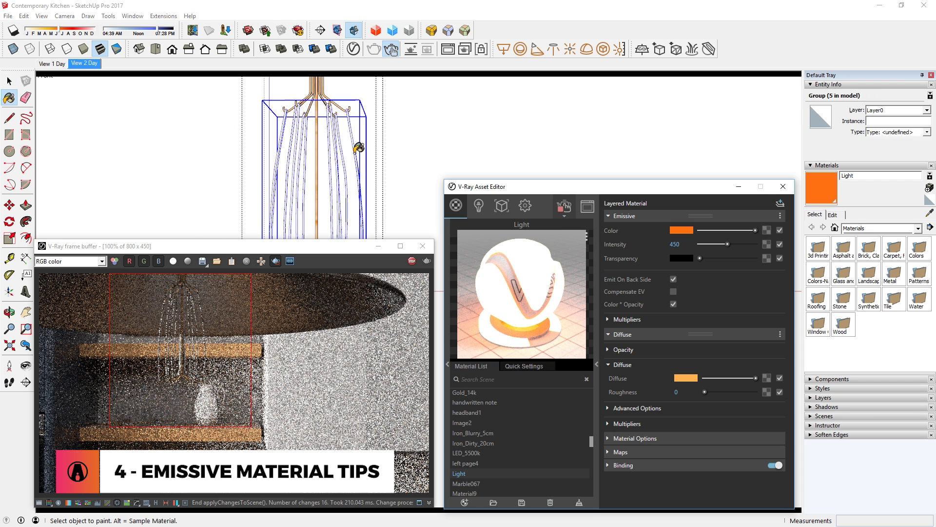
Paint the kitchen pendant's filament group with the orange Light material and exit the group
key(b)
key(space)
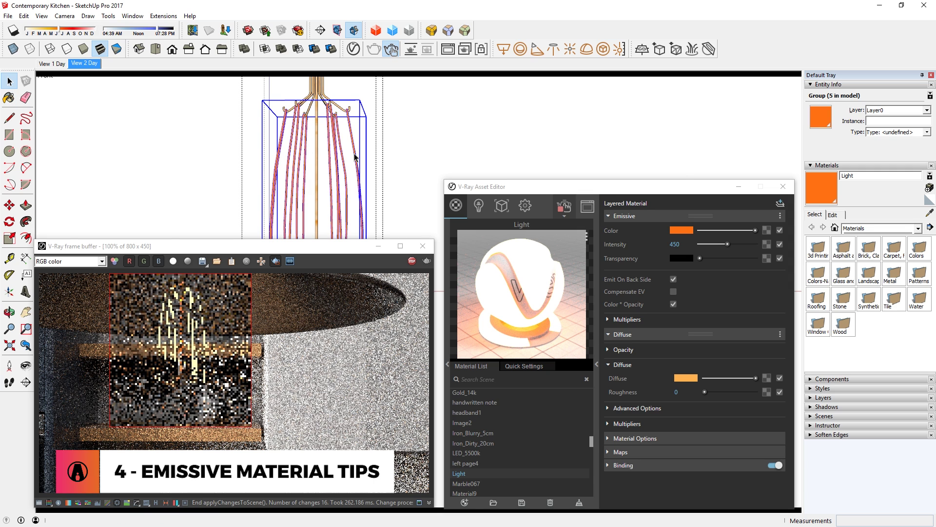
click(390, 154)
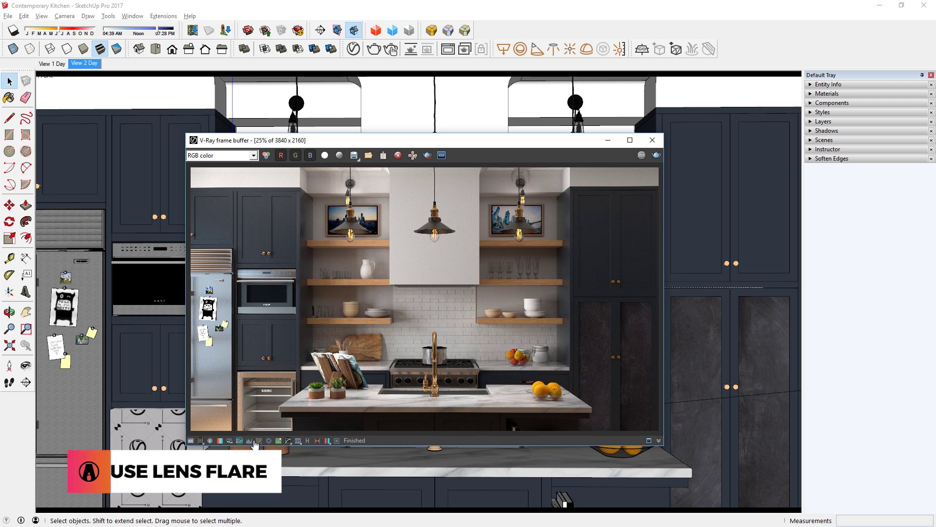
Enable the glare lens effect on the render and reduce its weight to 17.17
scroll(348, 222, up, 5)
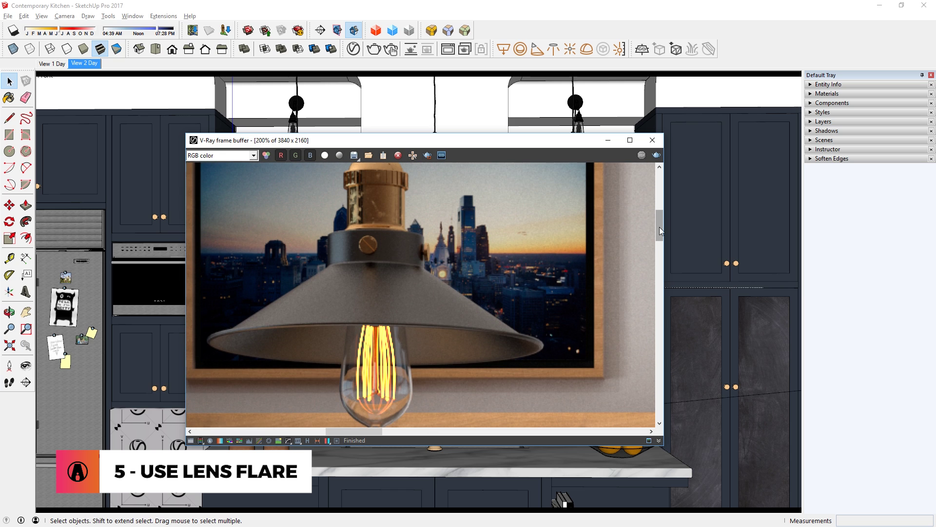
drag(659, 227, 659, 232)
drag(385, 432, 378, 431)
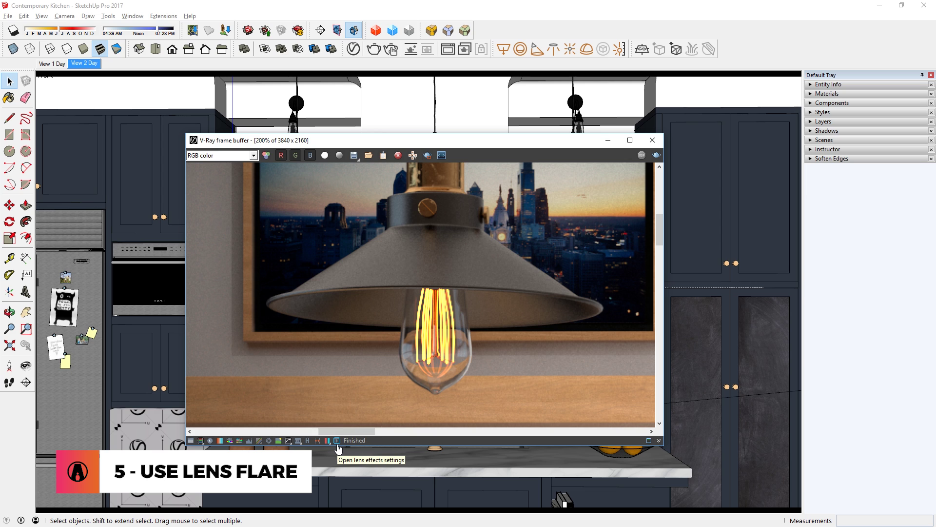
click(337, 440)
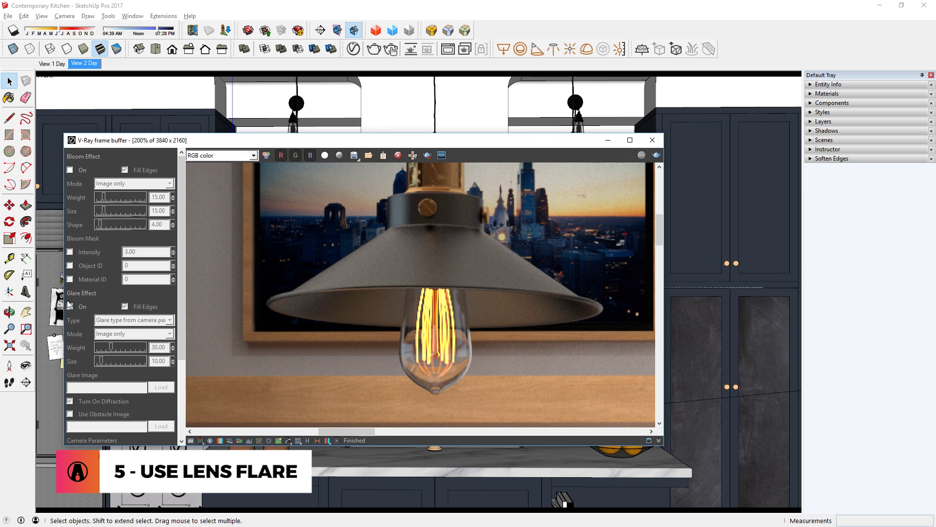
click(70, 306)
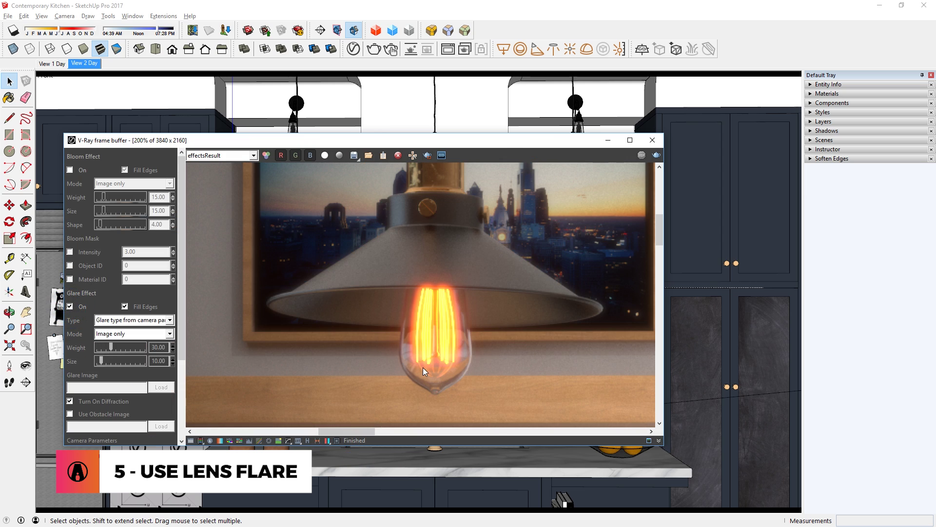
drag(111, 347, 102, 363)
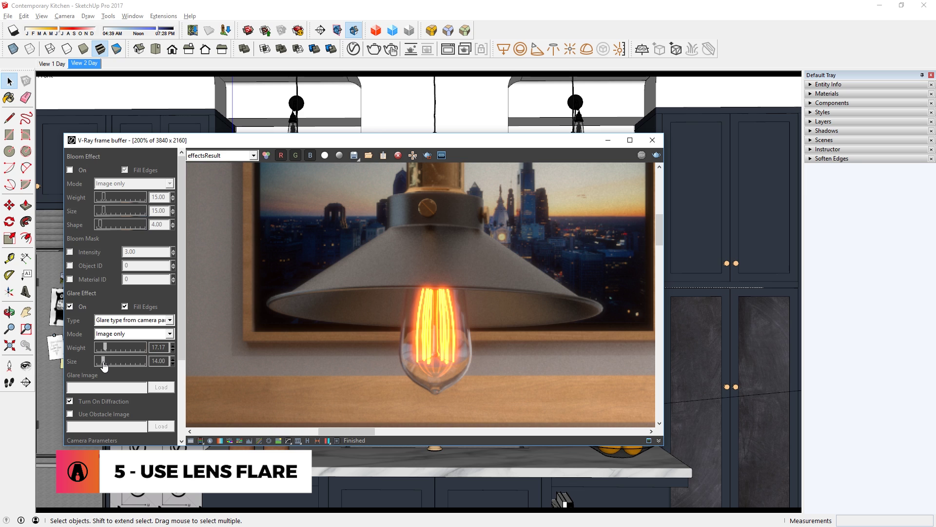
scroll(418, 381, down, 3)
scroll(418, 382, up, 3)
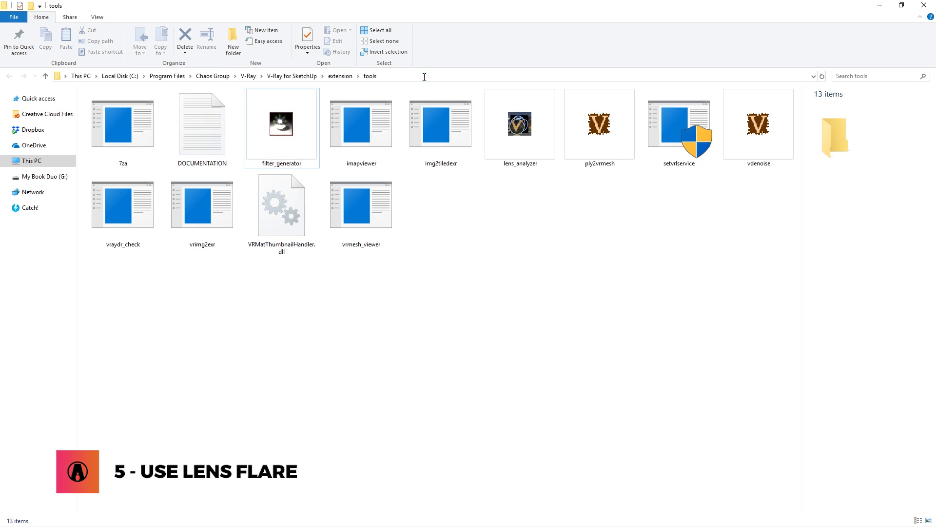
Launch filter_generator from the V-Ray for SketchUp tools folder
click(224, 77)
click(279, 136)
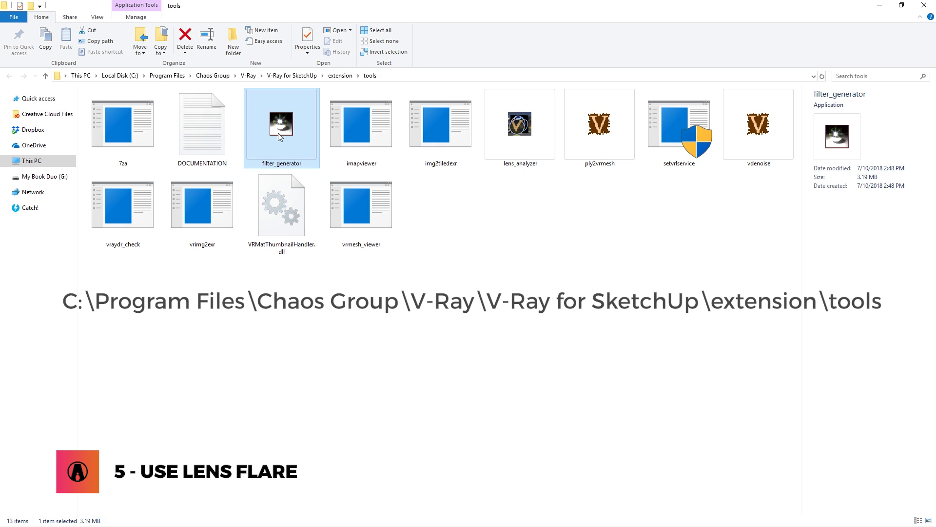
double_click(285, 137)
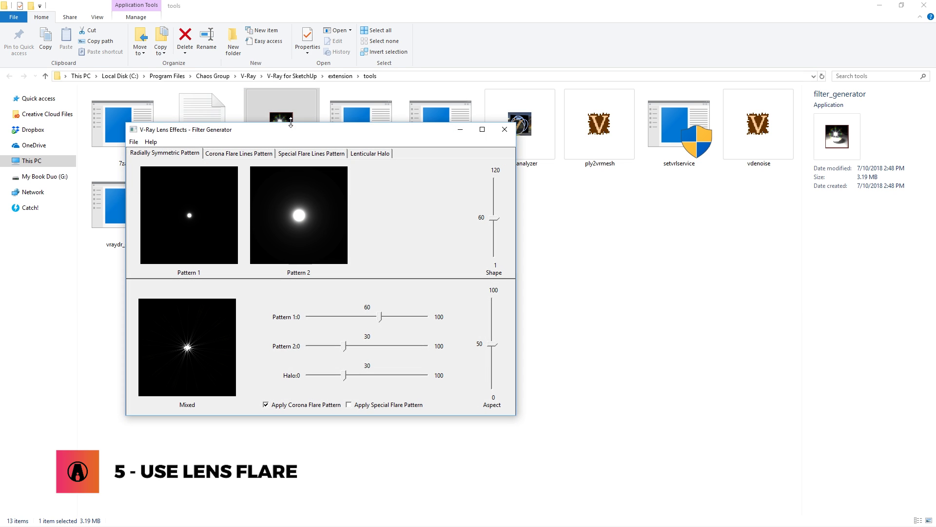
Build the flare with Pattern 1 at 100, Pattern 2 at 69, Halo 41, and special flare lines enabled
drag(293, 132, 418, 137)
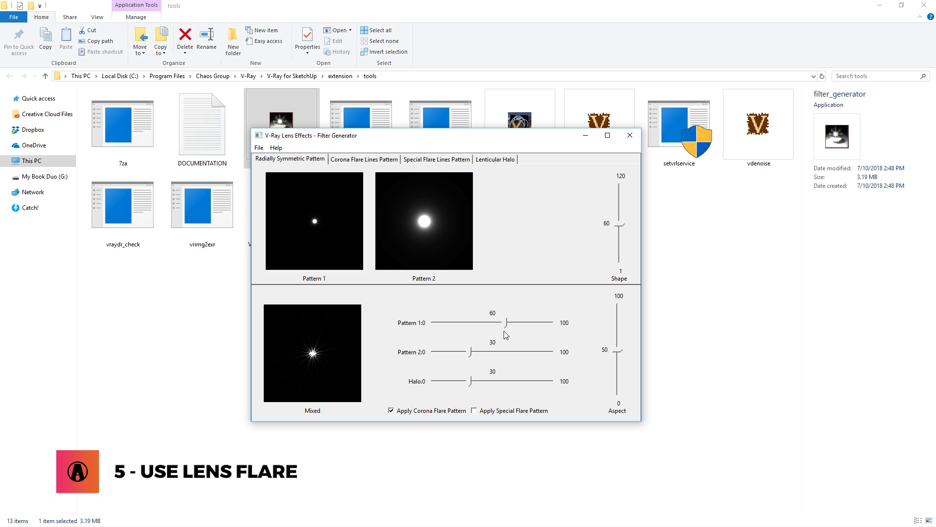
drag(505, 325, 552, 324)
drag(470, 351, 516, 352)
drag(470, 381, 483, 380)
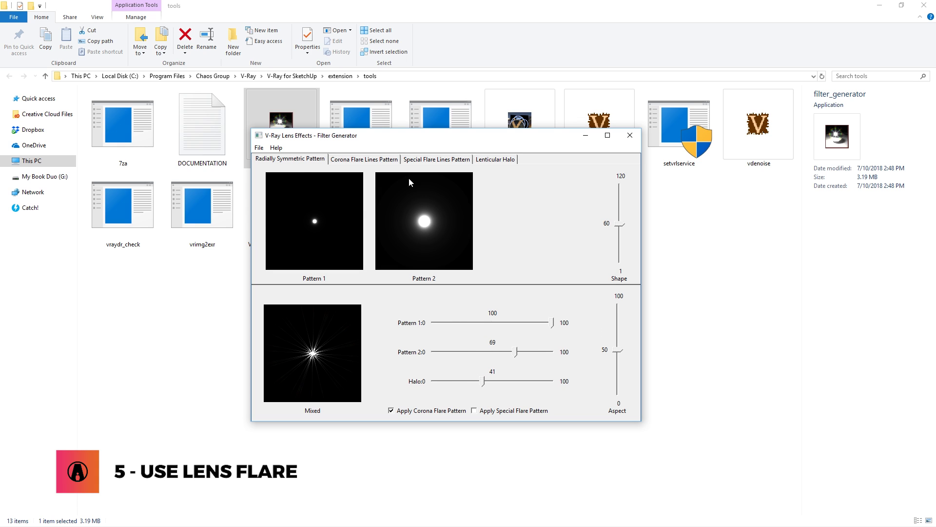
click(386, 161)
drag(468, 257, 479, 259)
click(444, 162)
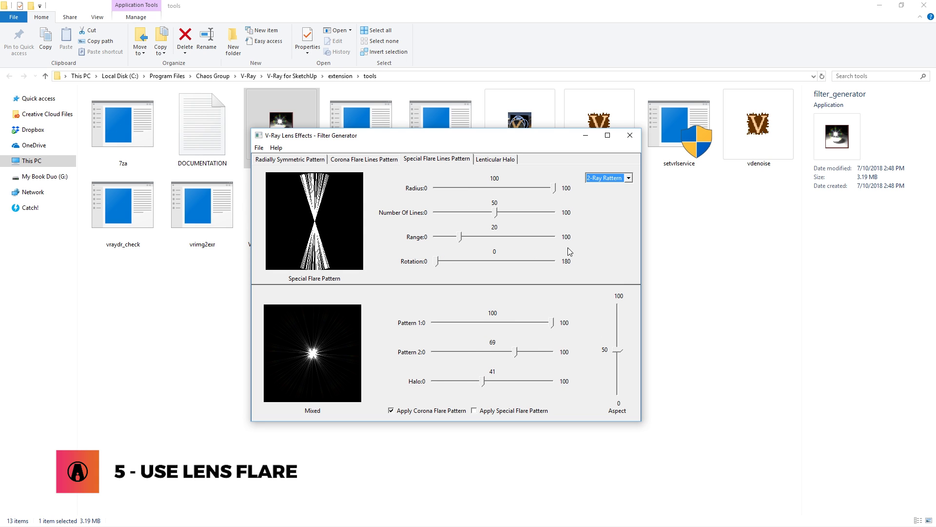
drag(496, 212, 549, 231)
click(290, 159)
click(495, 159)
click(312, 160)
Export the flare as a 300x300 HDR image named 'flare'
click(256, 148)
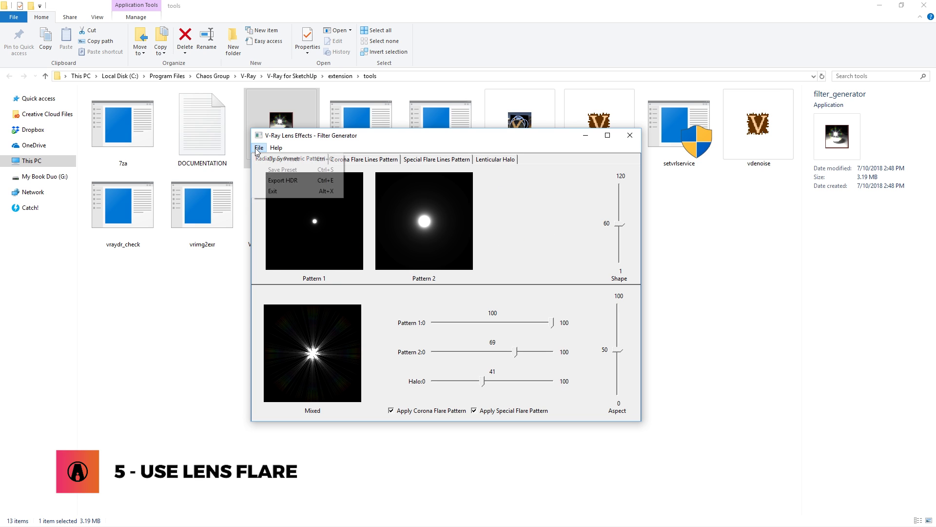
click(300, 177)
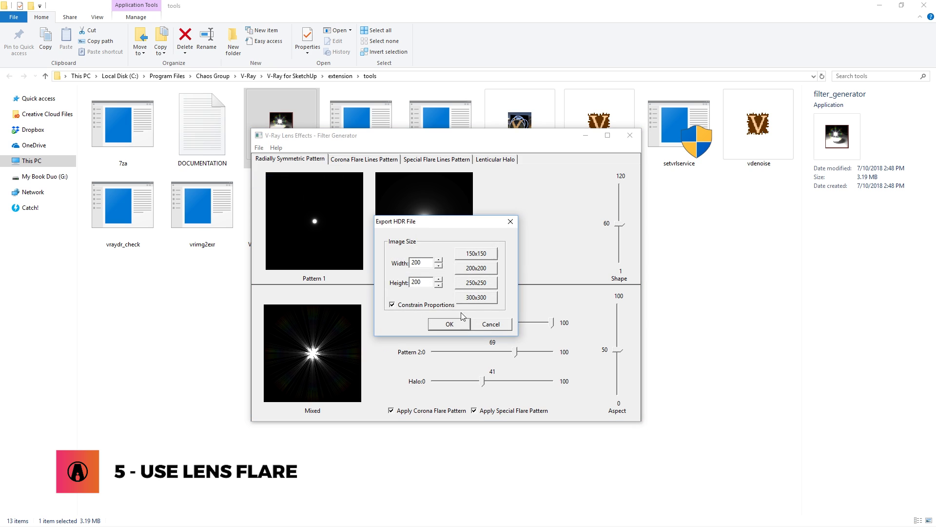
click(476, 297)
click(449, 324)
text(flare)
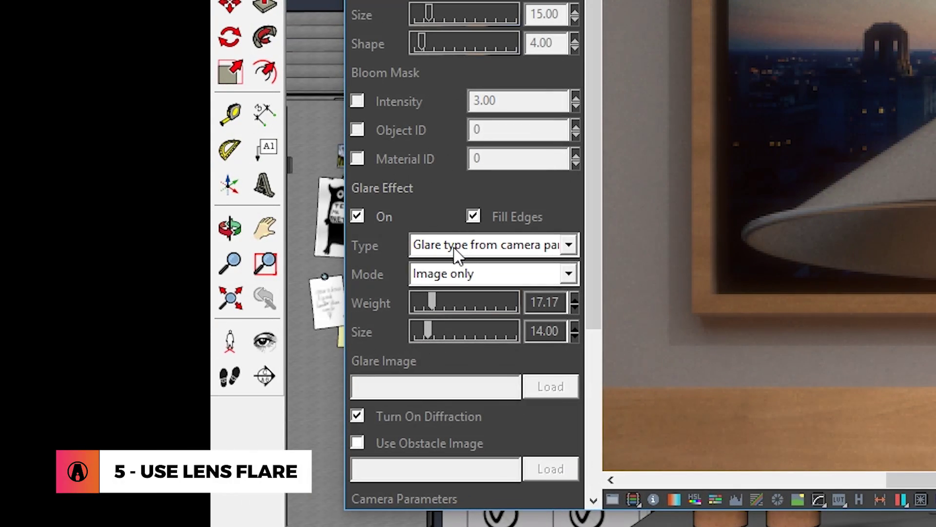
Set the glare type to From image and load the Flare 01 file
click(117, 322)
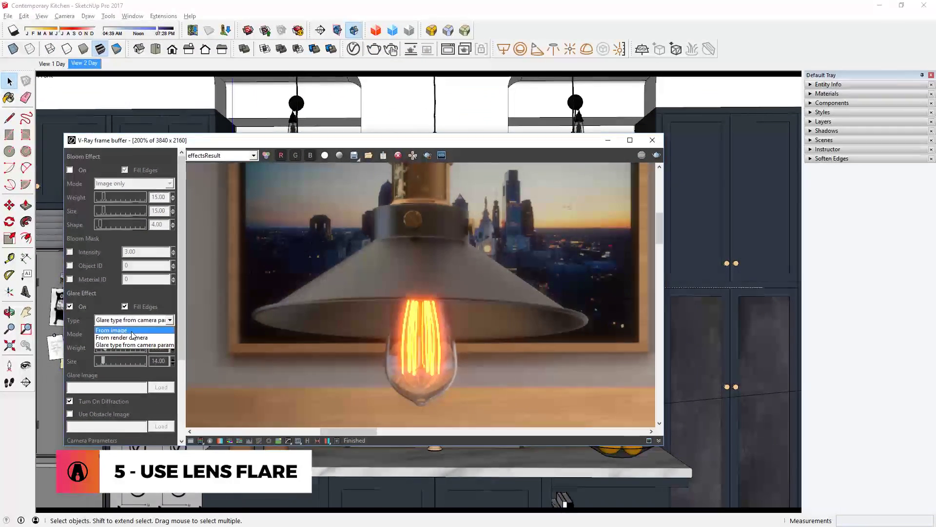
click(465, 267)
click(162, 387)
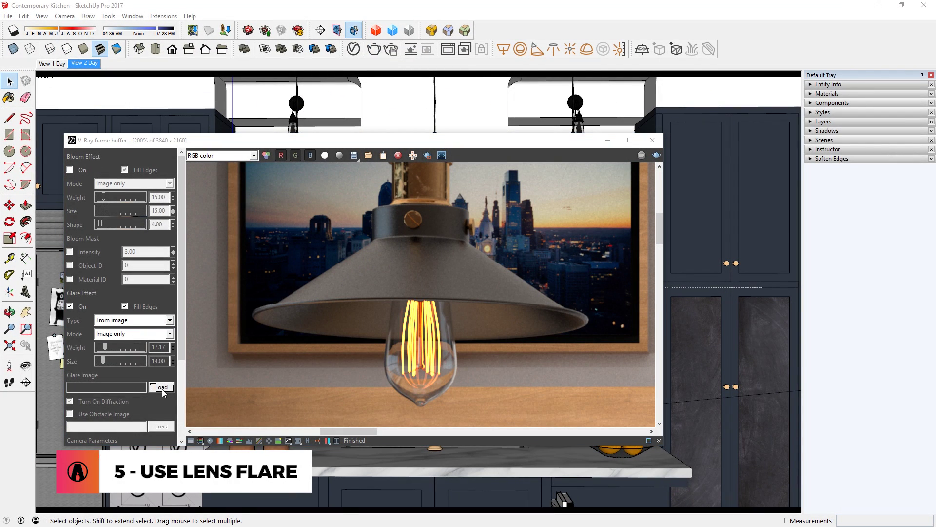
click(186, 237)
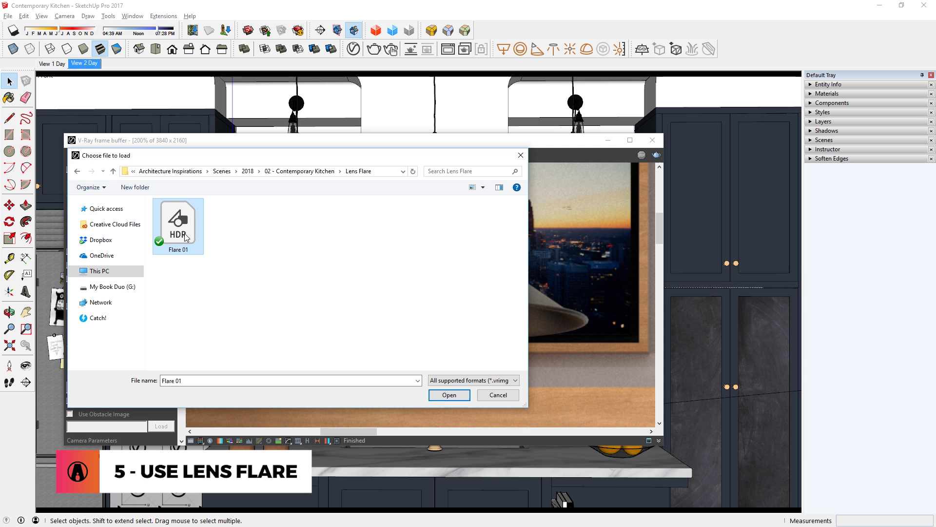
click(457, 396)
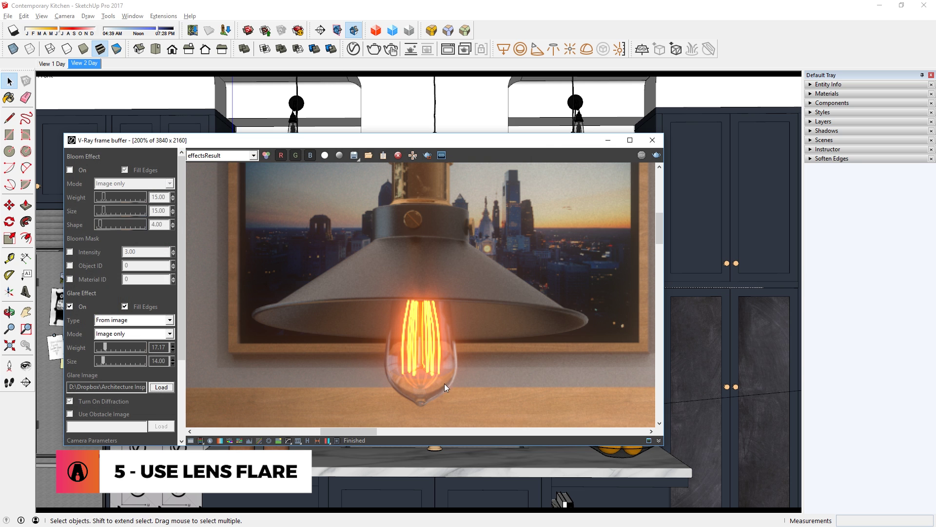
Compare against camera-parameter glare, then switch the glare back to image-based
click(147, 320)
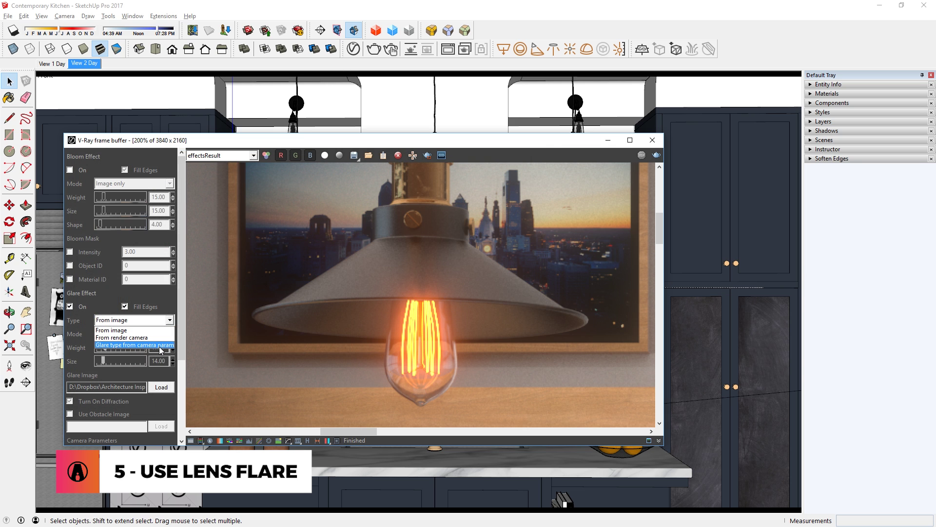
click(159, 346)
click(144, 320)
click(137, 330)
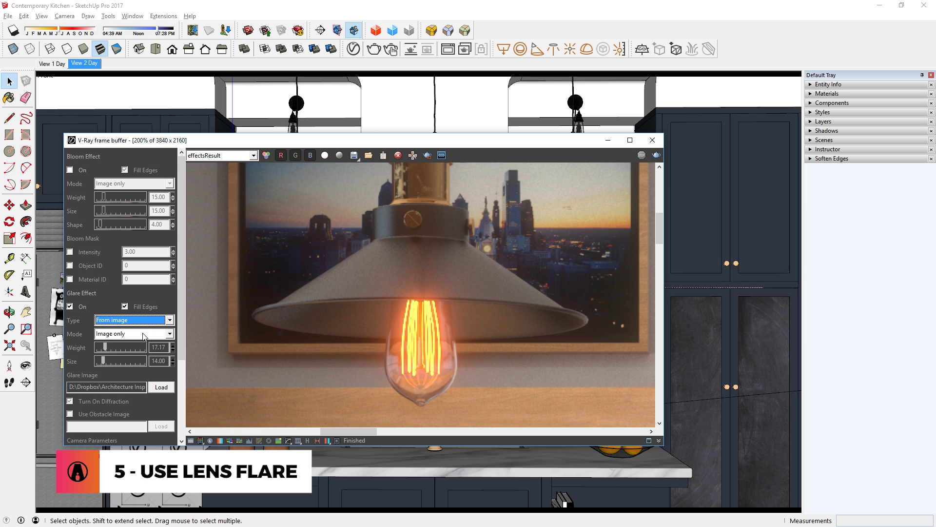
scroll(318, 312, down, 1)
click(354, 155)
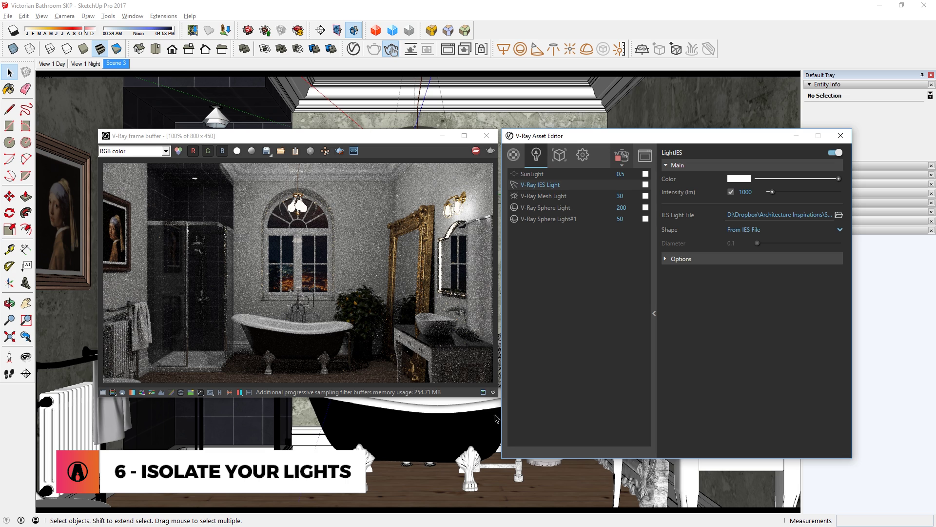
Turn off the mesh and sphere lights and set the IES light intensity to 10000 lm
click(514, 195)
click(514, 207)
click(514, 218)
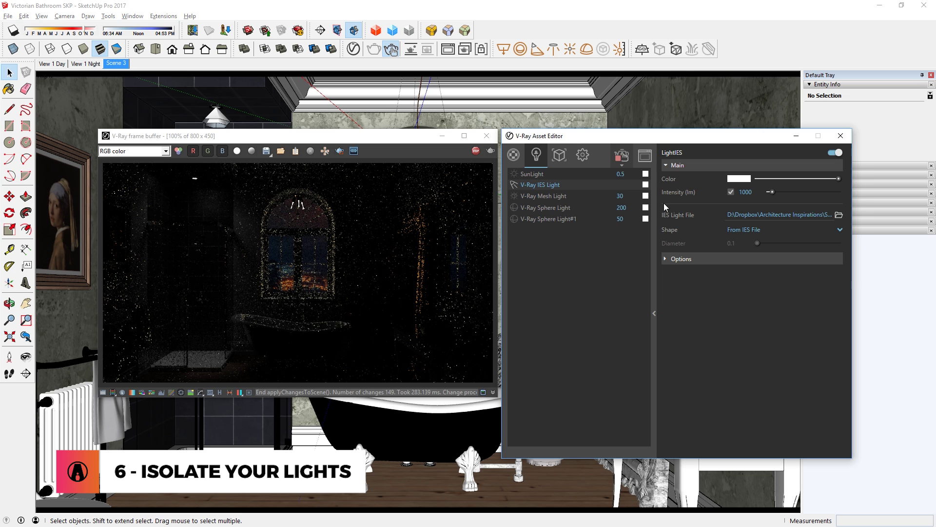
click(756, 192)
text(0)
key(Return)
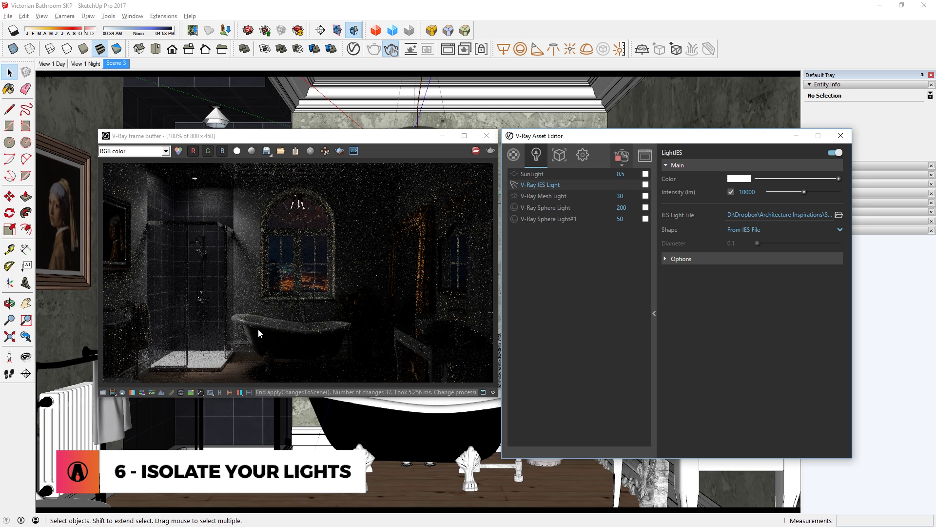
Set the V-Ray Sphere Light intensity to 400, re-enable all lights, and close the render
click(515, 185)
click(514, 218)
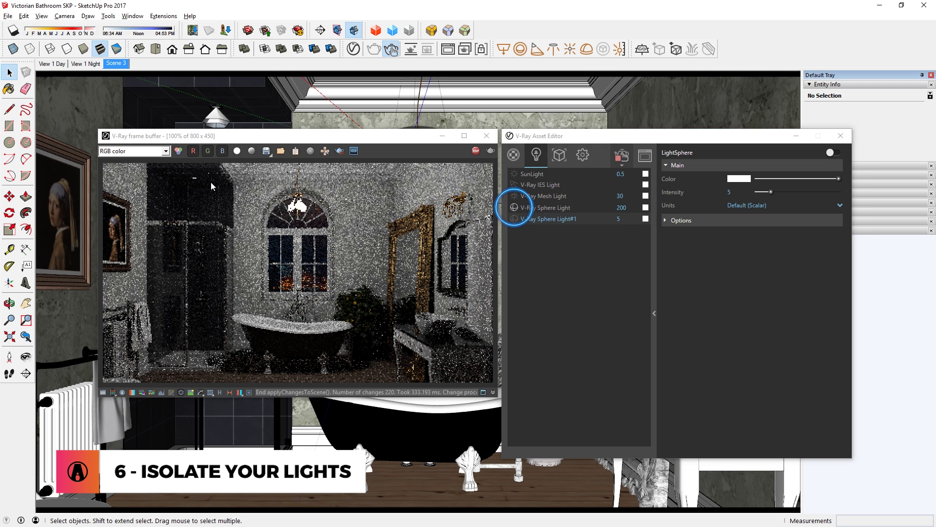
double_click(614, 208)
text(400)
key(Return)
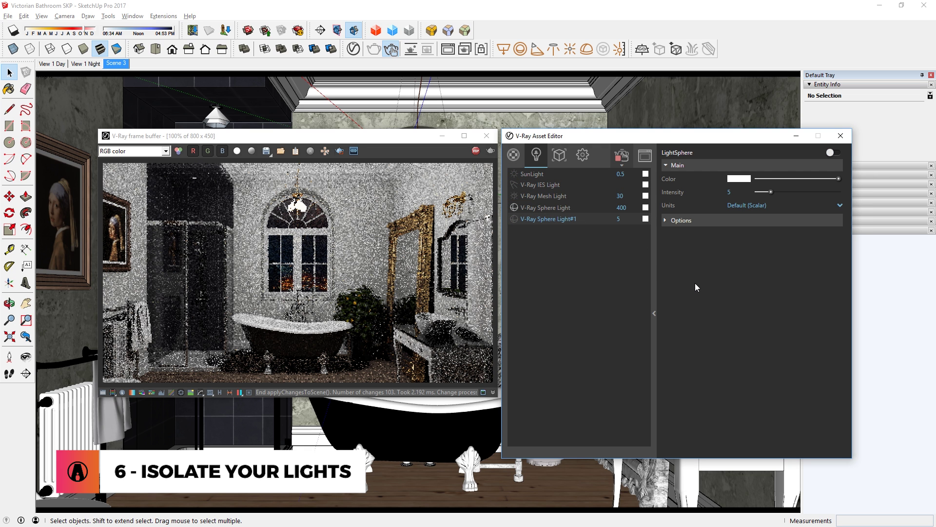
click(514, 218)
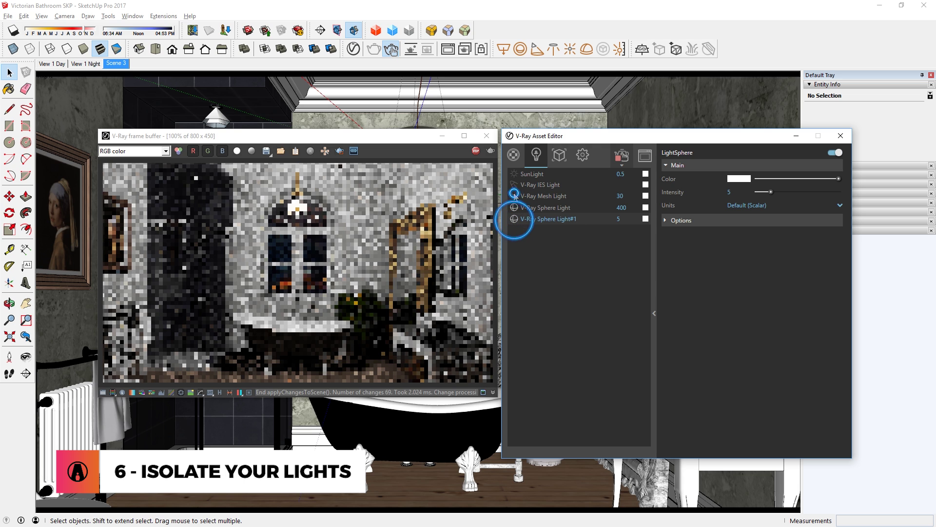
click(514, 185)
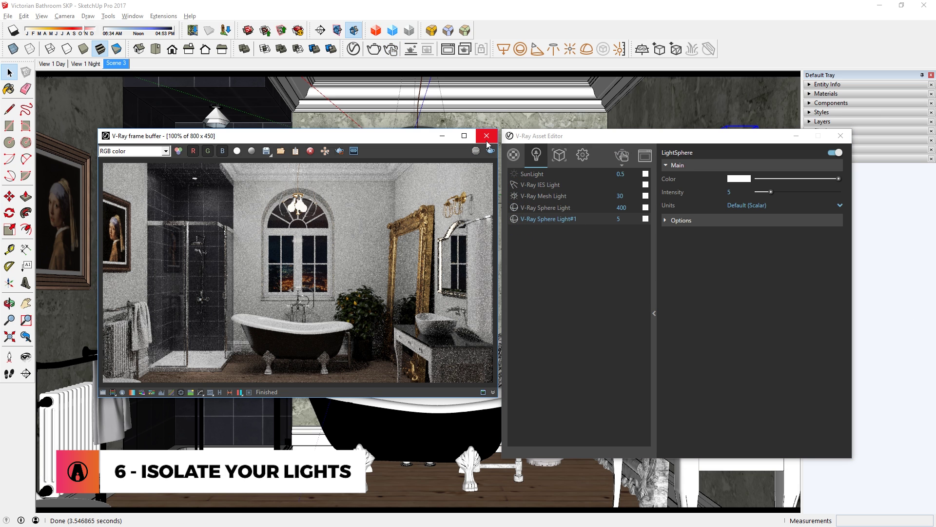
click(486, 136)
click(655, 268)
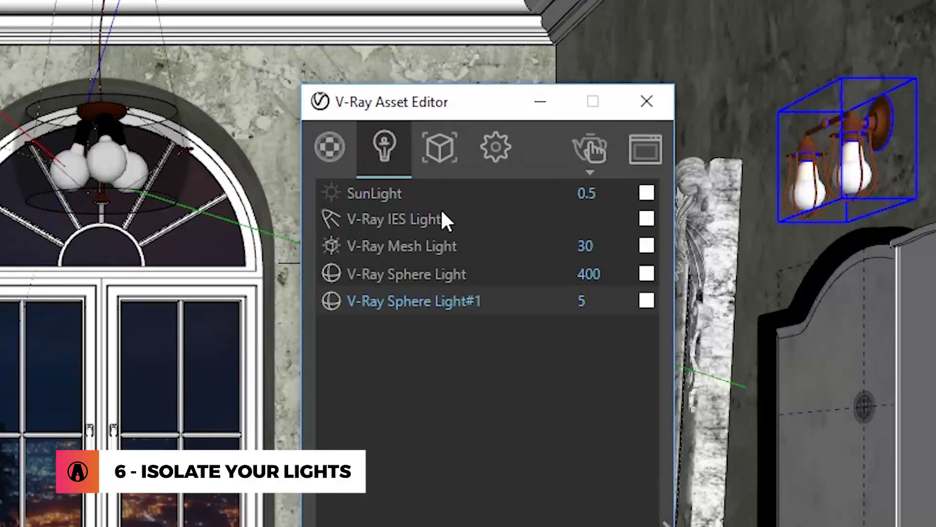
Locate the IES light in the model and rename it 'Shower IES Light'
click(557, 186)
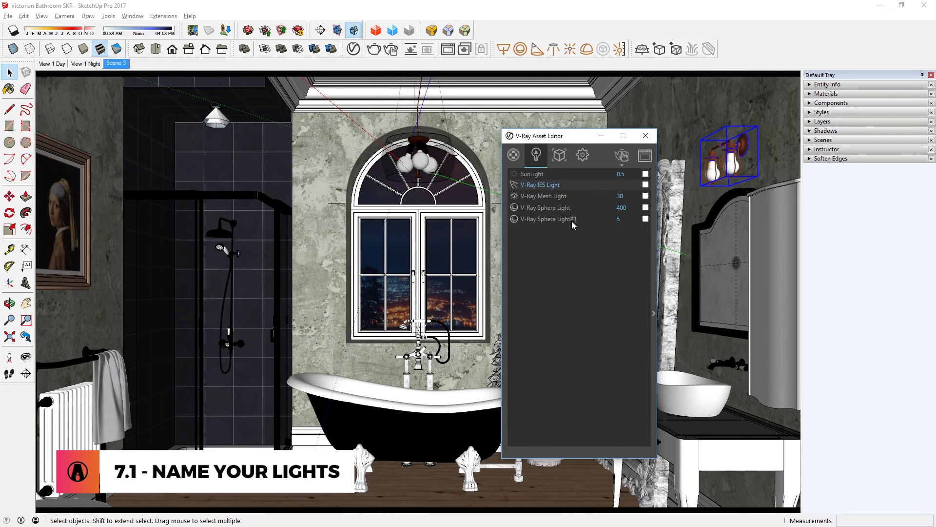
click(575, 194)
right_click(574, 185)
click(582, 193)
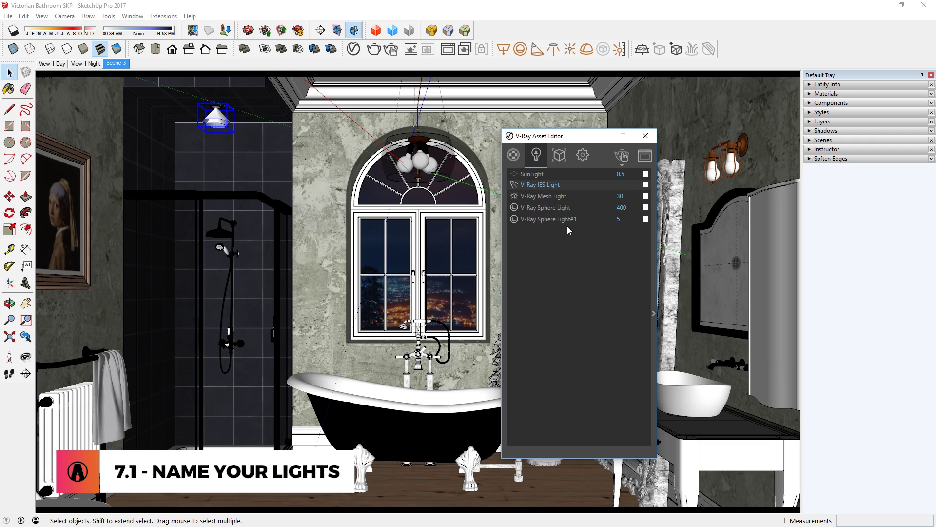
double_click(530, 186)
key(BackSpace)
key(BackSpace)
key(BackSpace)
key(Delete)
text(Shower)
key(Return)
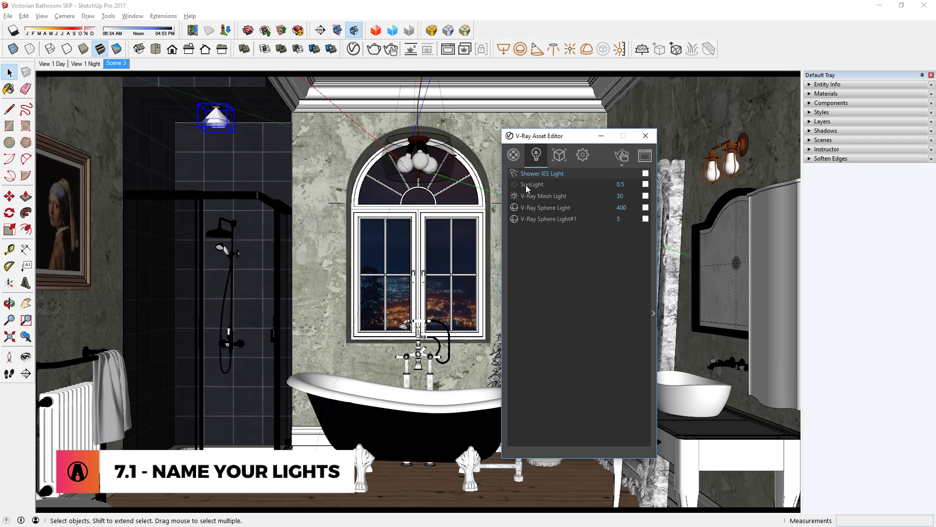
Locate the mesh light in the model and rename it 'Mirror Mesh Light'
click(535, 195)
right_click(535, 194)
click(546, 202)
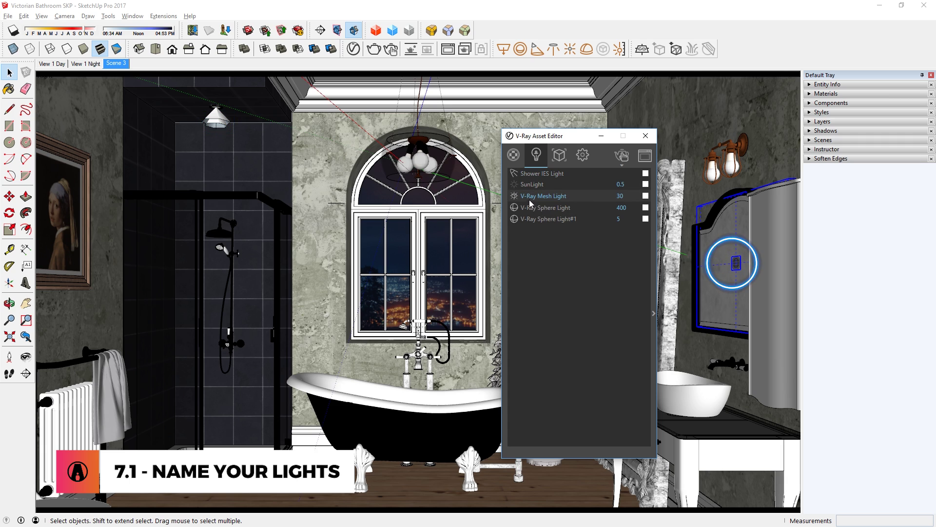
double_click(528, 195)
text(Mirror)
key(Return)
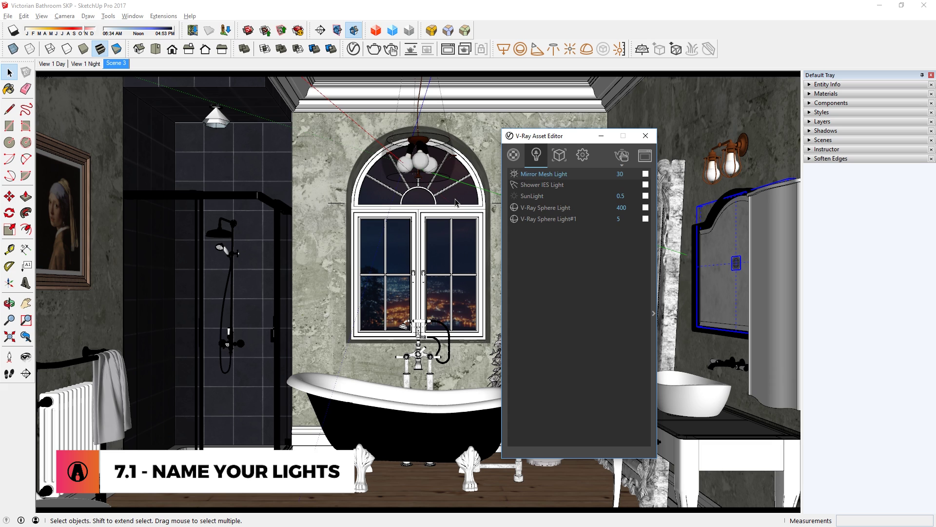
Rename the sphere lights to 'Pendant Sphere Light' and the wall lamp light to 'Wall'
click(545, 207)
right_click(532, 208)
click(541, 214)
double_click(529, 207)
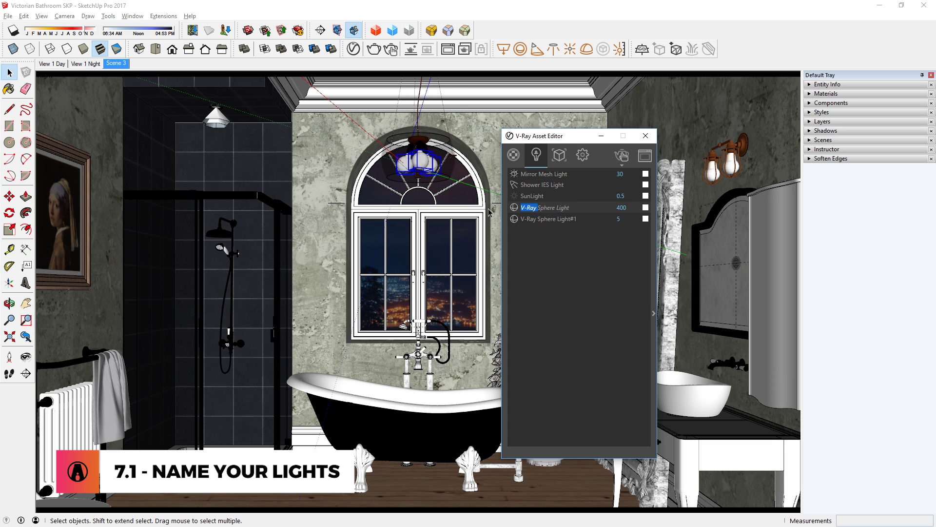
text(Pendant)
key(Return)
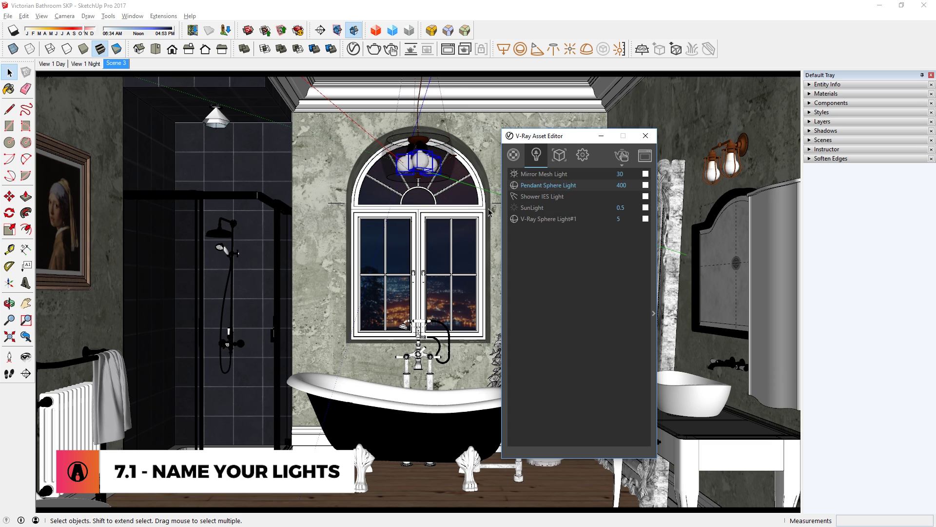
click(546, 219)
double_click(531, 218)
text(Wal)
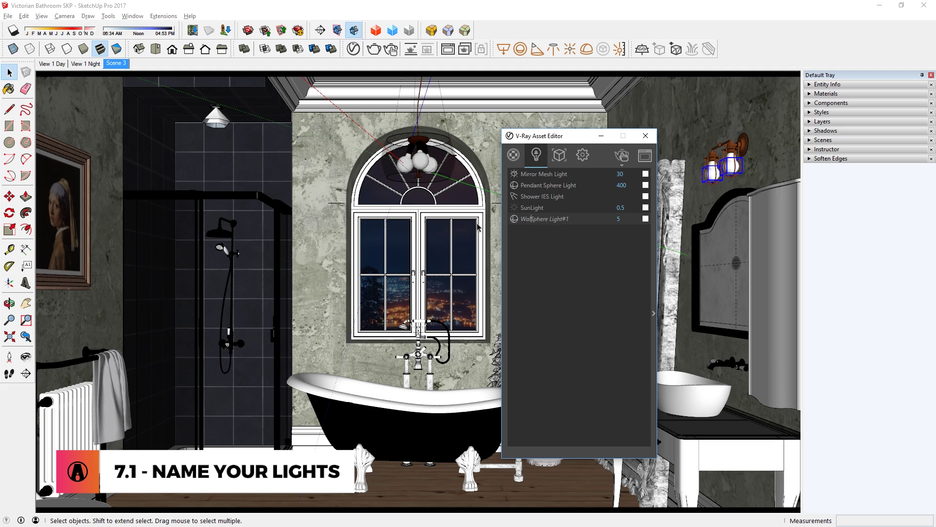
text(l)
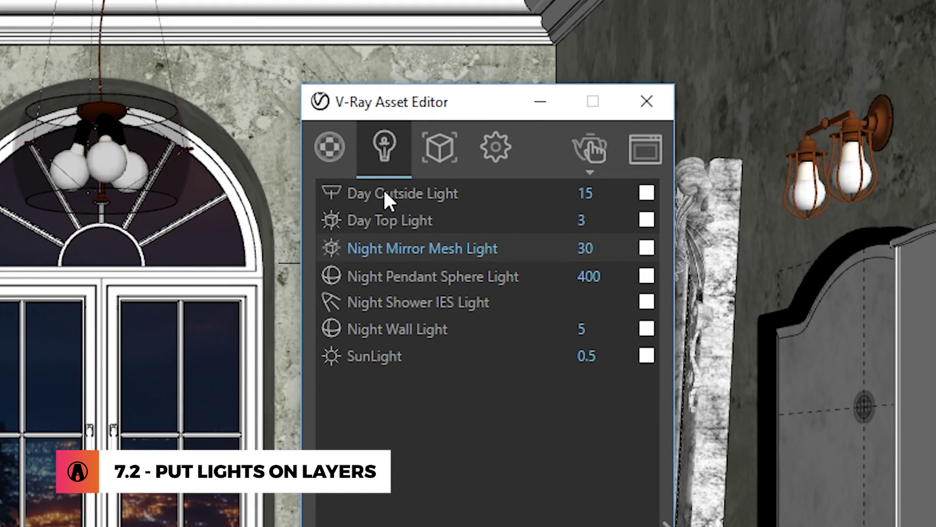
Move the Night Mirror Mesh Light onto the Night Lights layer
click(537, 174)
click(530, 185)
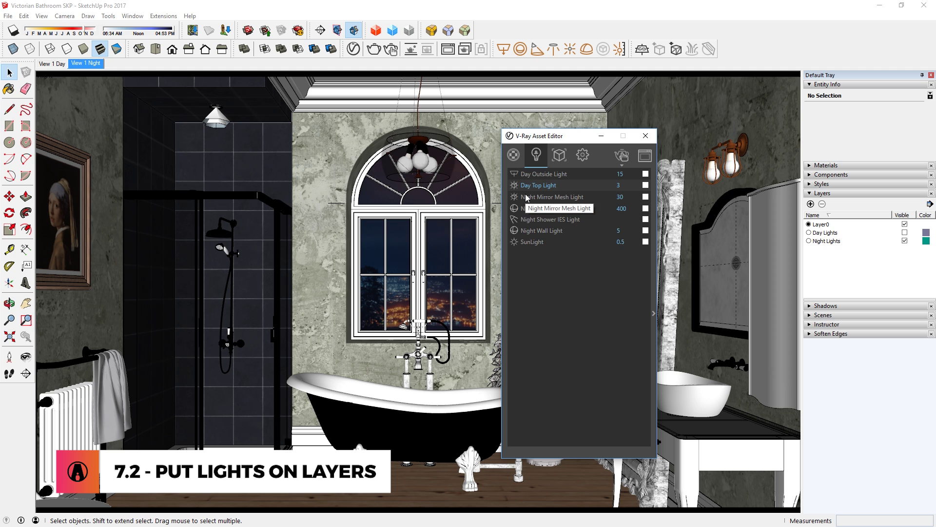
click(525, 195)
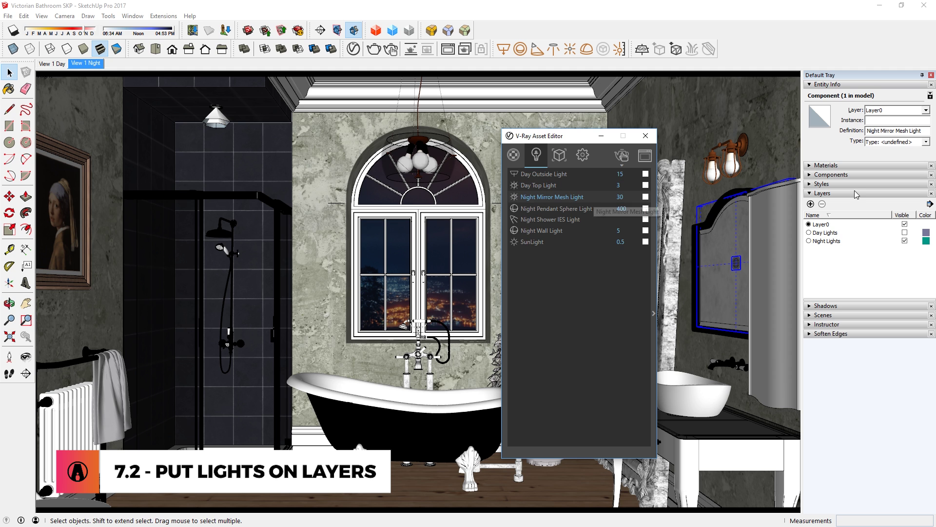
click(897, 110)
click(887, 130)
click(604, 230)
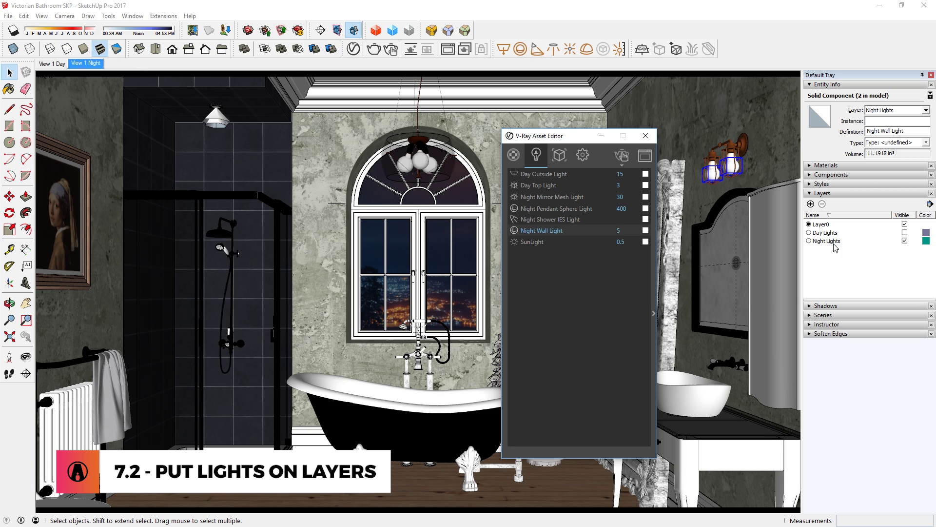
Switch between the View 1 Day and View 1 Night scenes to compare the lighting
click(60, 67)
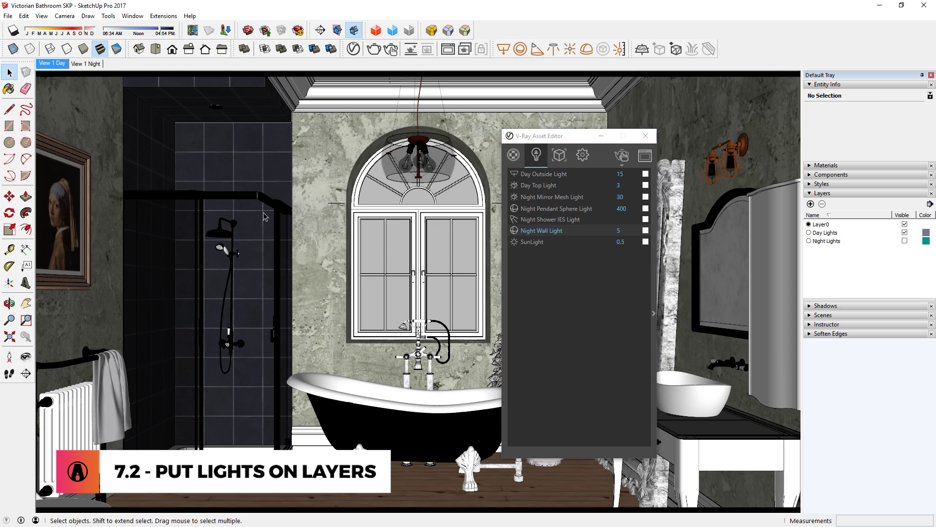
click(92, 68)
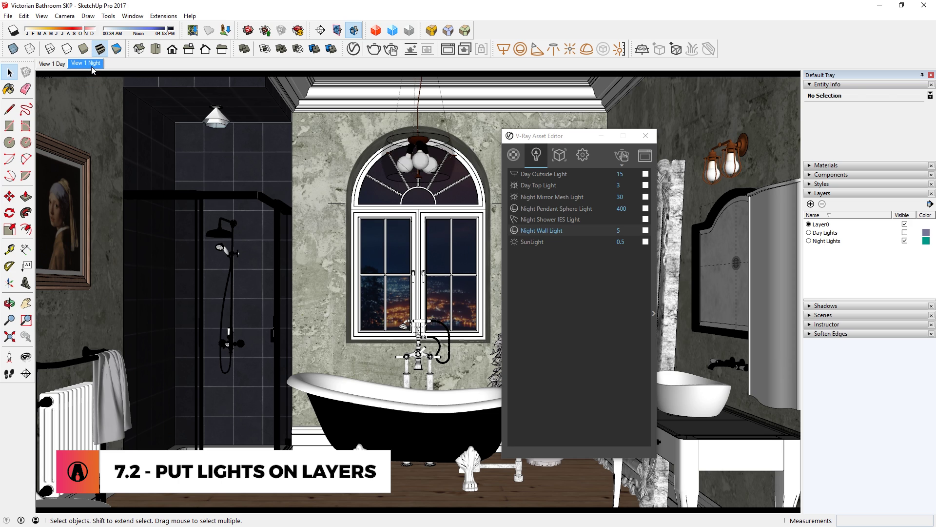
click(60, 67)
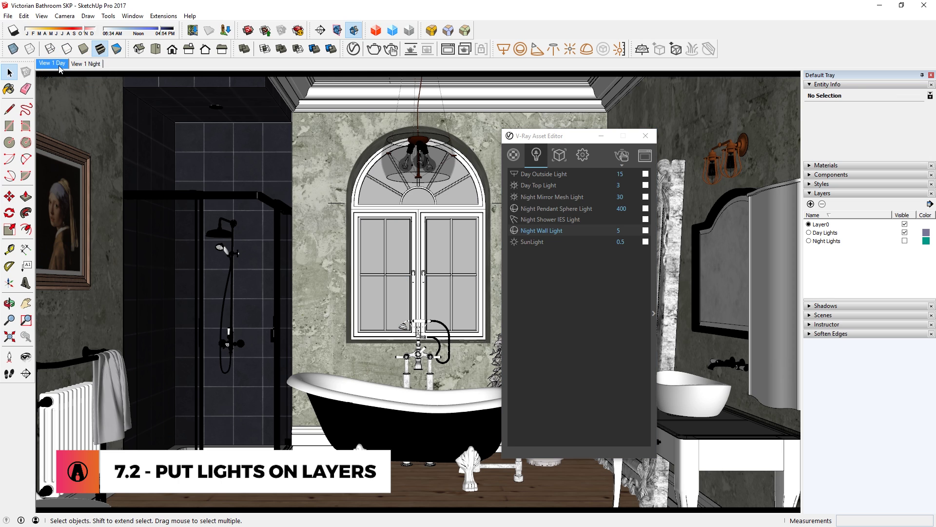
click(90, 64)
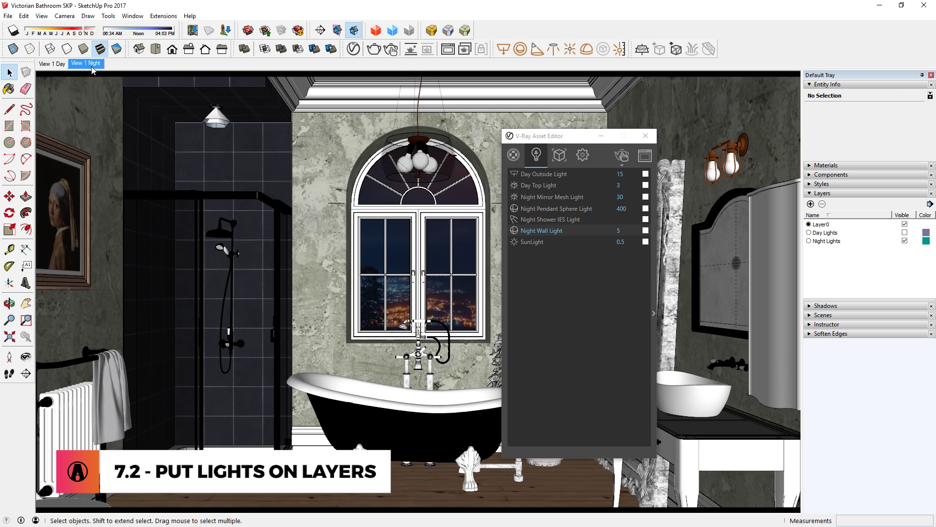
Render the View 1 Day bathroom, show overexposed areas in false colour, and open the Corrections panel
click(622, 155)
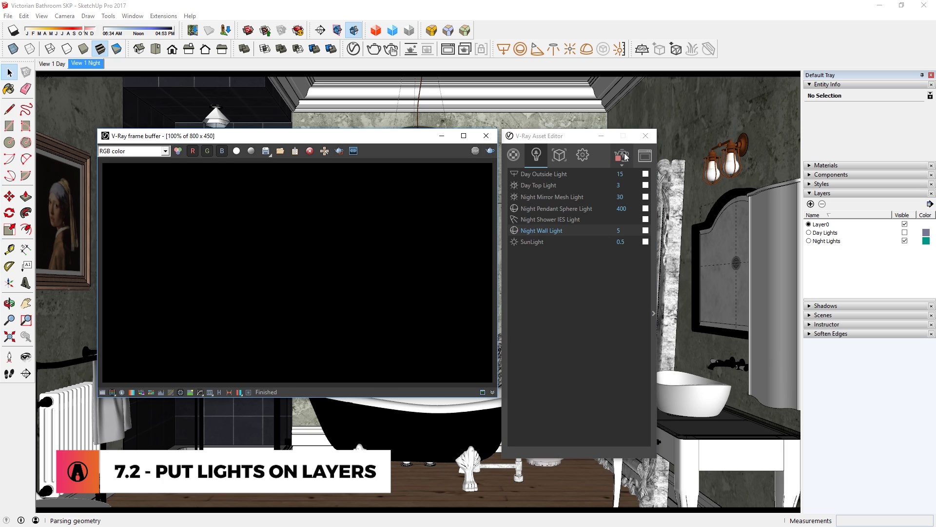
click(58, 65)
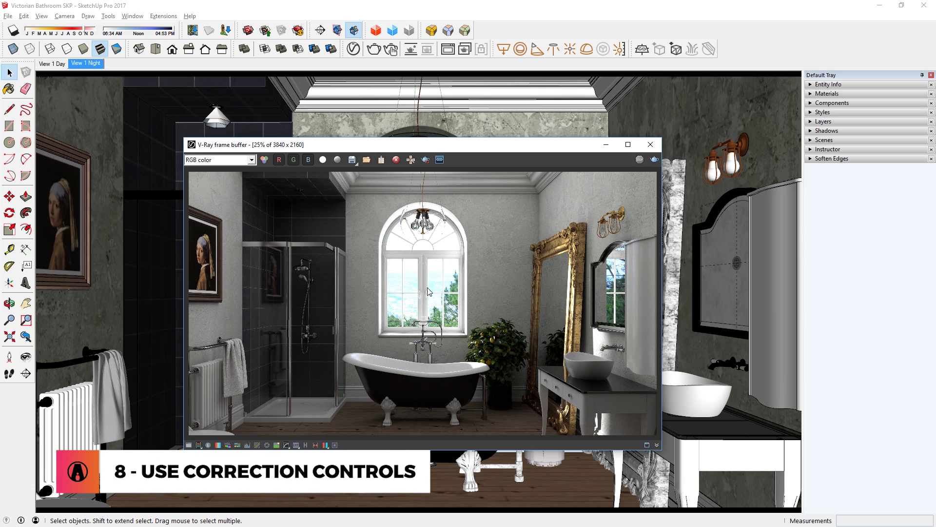
scroll(430, 290, up, 1)
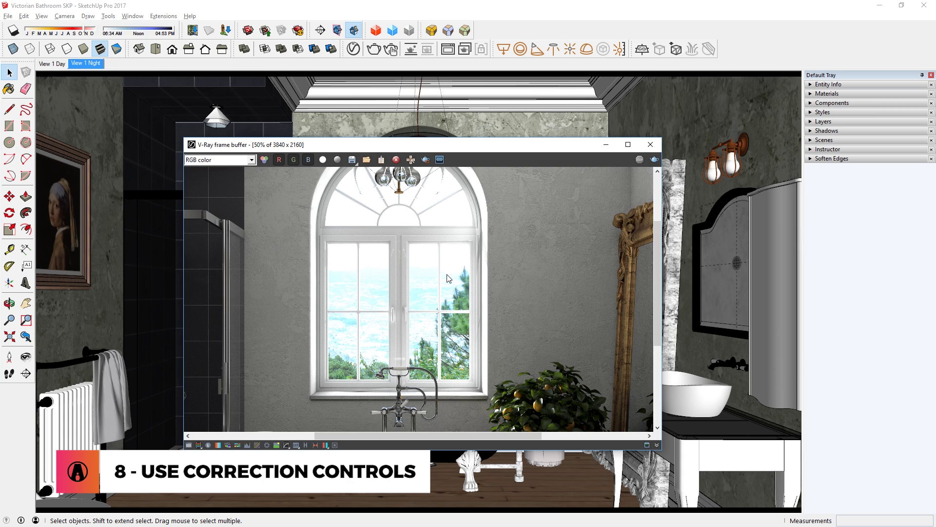
scroll(448, 279, down, 1)
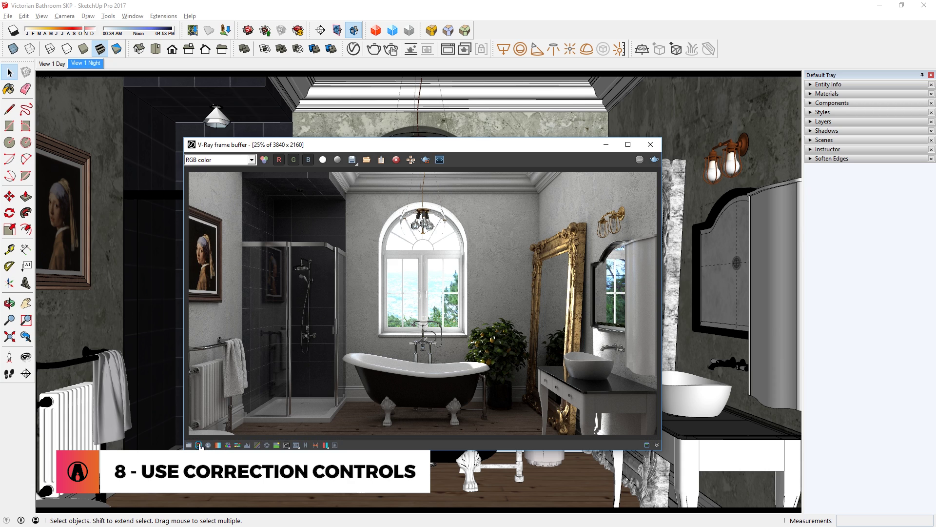
click(199, 445)
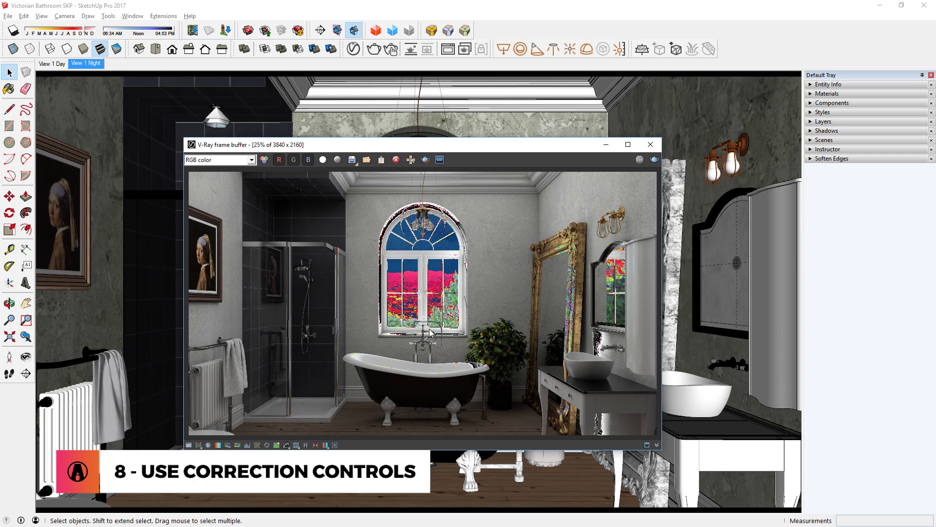
click(188, 445)
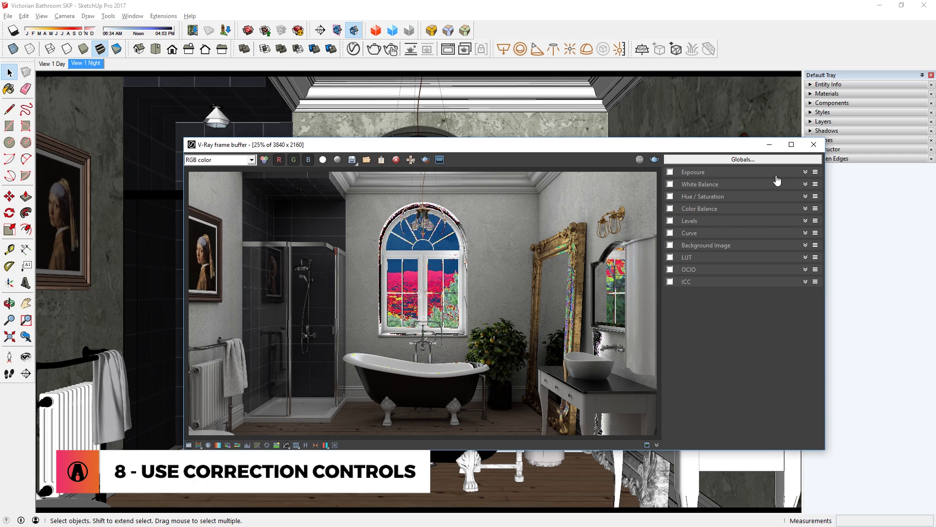
Enable Exposure correction at 0.74 with Highlight Burn 0.20 and Contrast 0.20, toggling it to compare
click(806, 172)
click(670, 172)
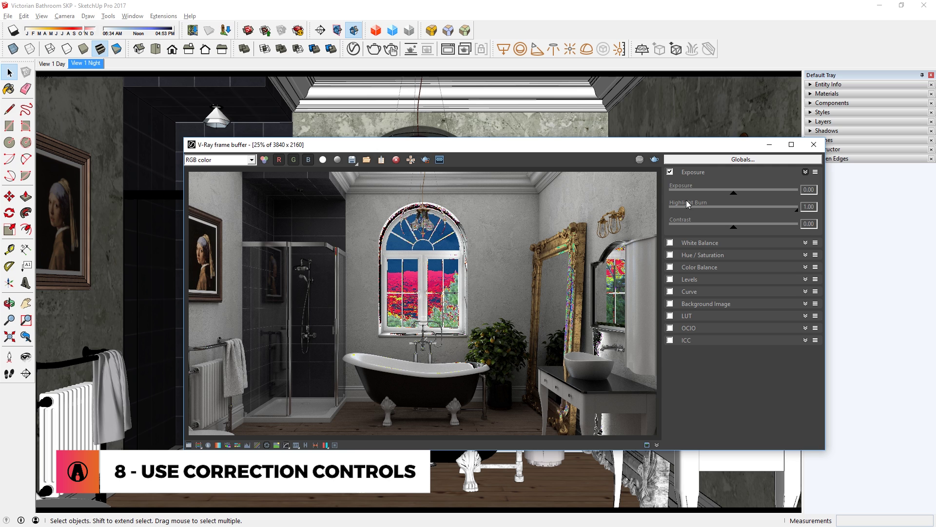
mouse_move(688, 206)
mouse_down()
mouse_move(743, 196)
mouse_move(698, 215)
mouse_up()
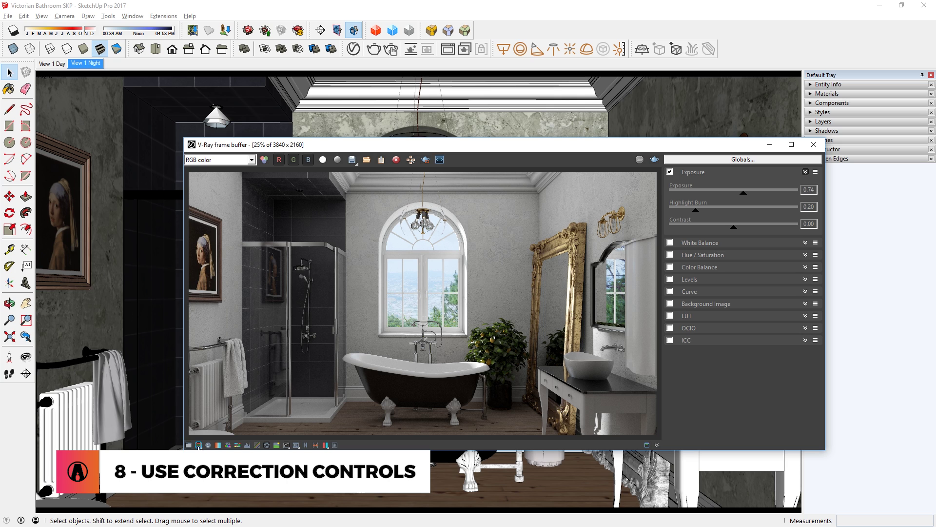
click(670, 172)
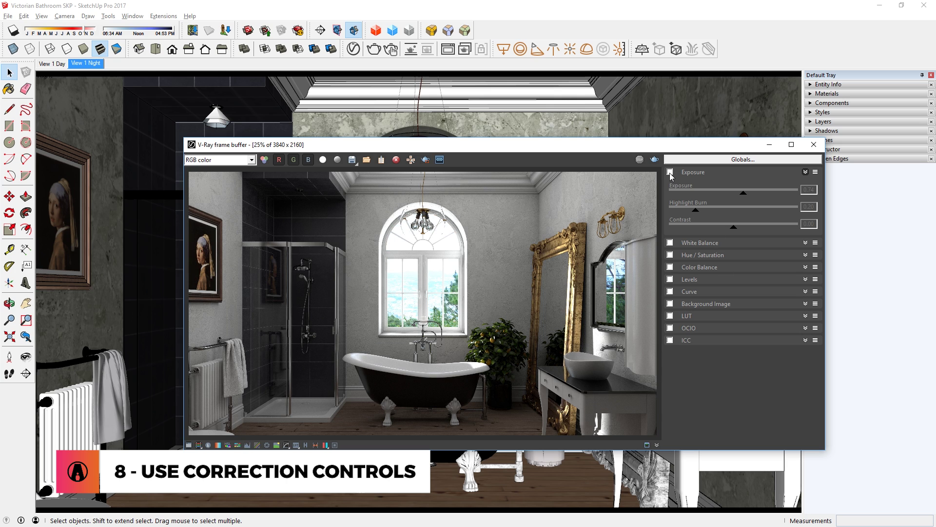
click(670, 172)
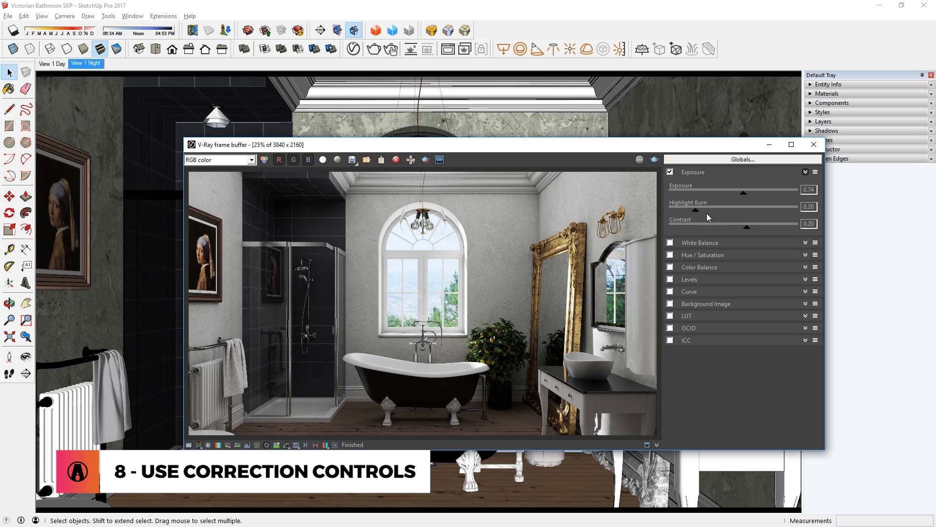
click(670, 172)
click(670, 172)
click(670, 172)
click(670, 172)
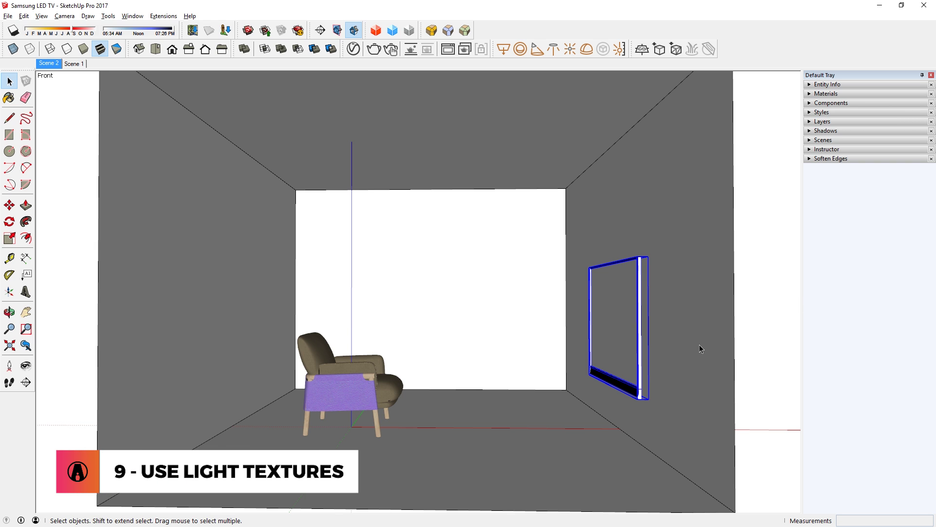
Draw a rectangle light covering the TV screen from its top-left to bottom-right corner
scroll(615, 320, up, 2)
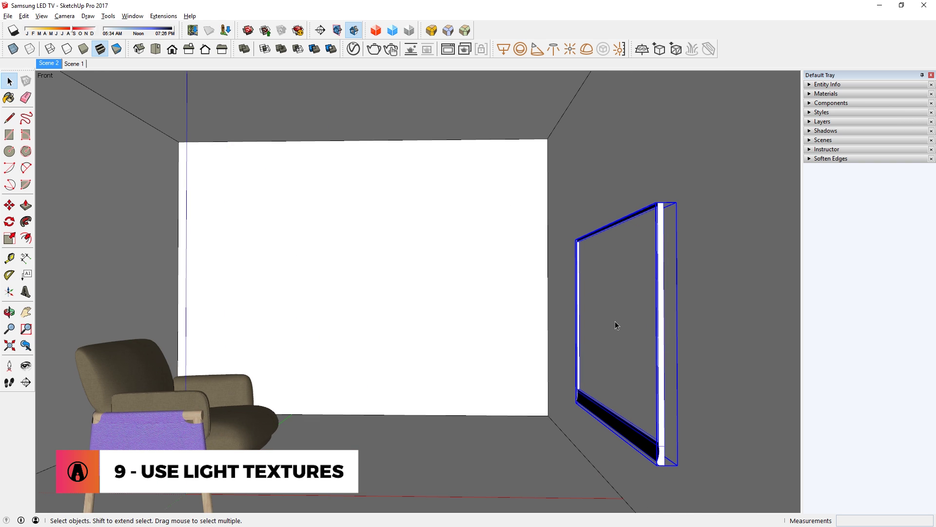
scroll(616, 324, up, 2)
middle_drag(616, 324, 757, 360)
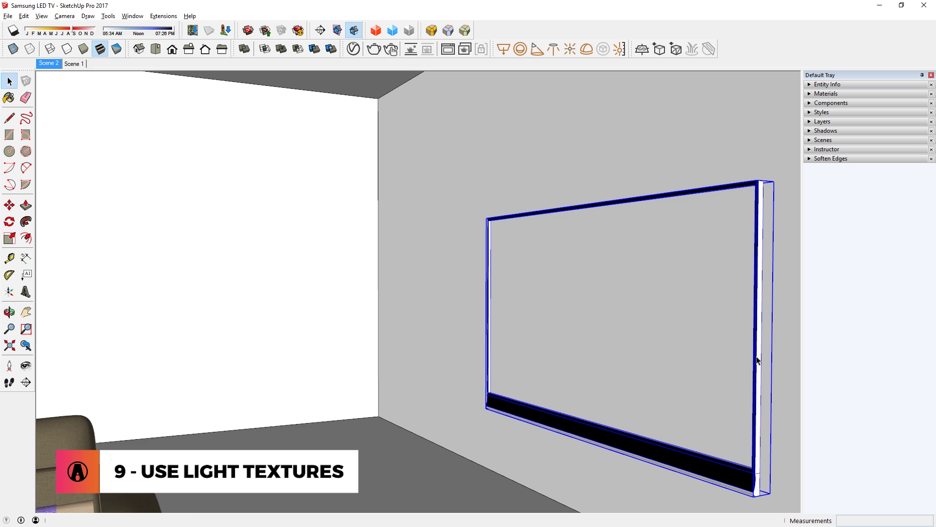
click(503, 48)
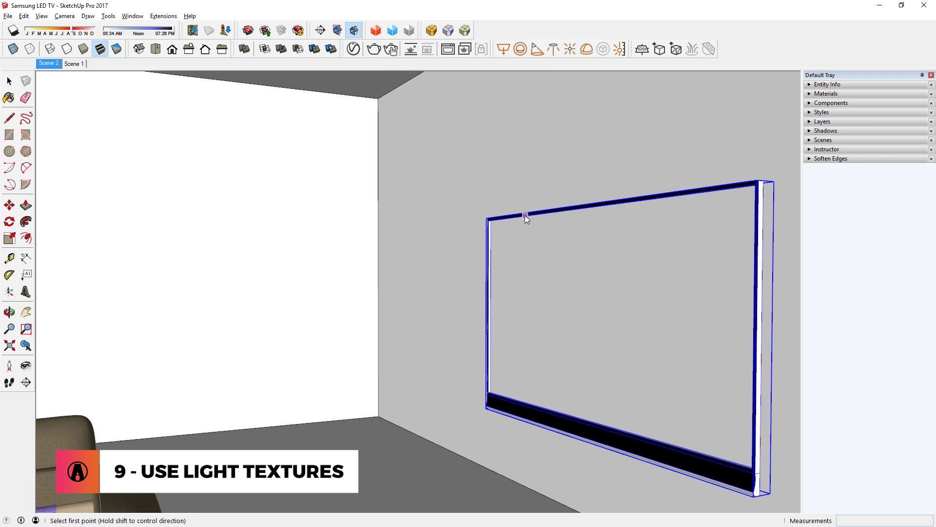
click(489, 221)
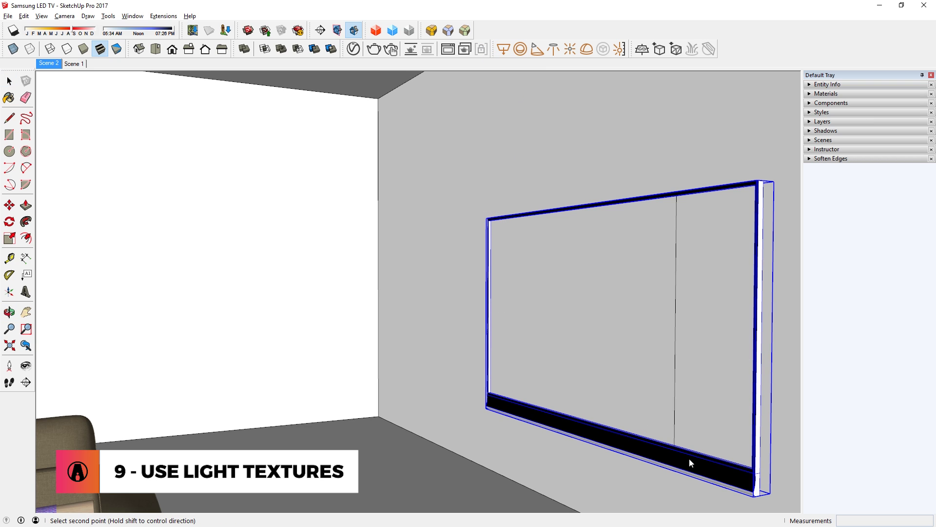
click(751, 469)
key(space)
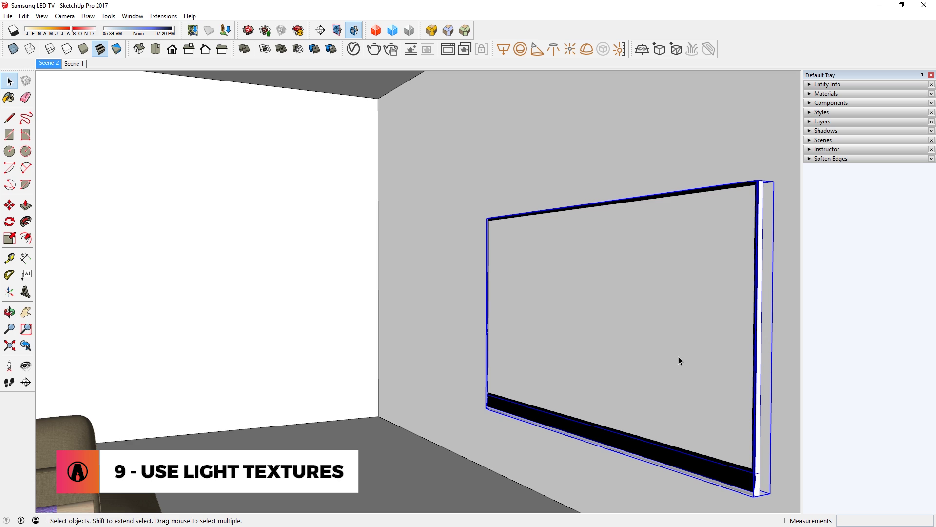
Start the interactive render and load the movie still as the rectangle light's bitmap texture
click(390, 49)
scroll(579, 250, down, 3)
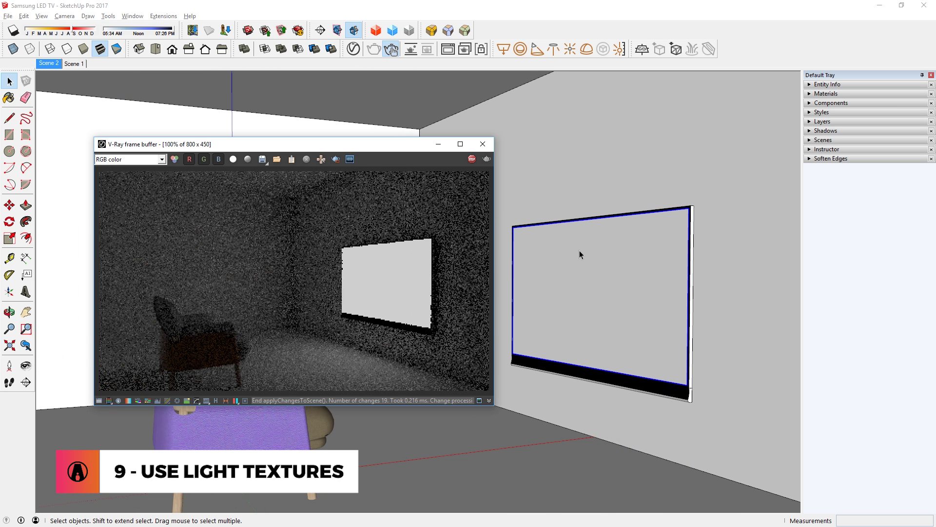
click(353, 48)
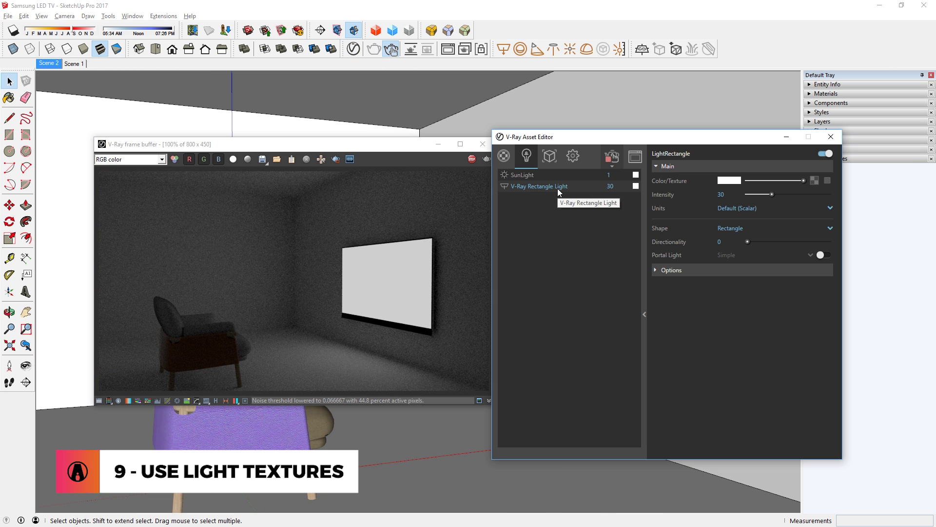
click(814, 181)
click(543, 172)
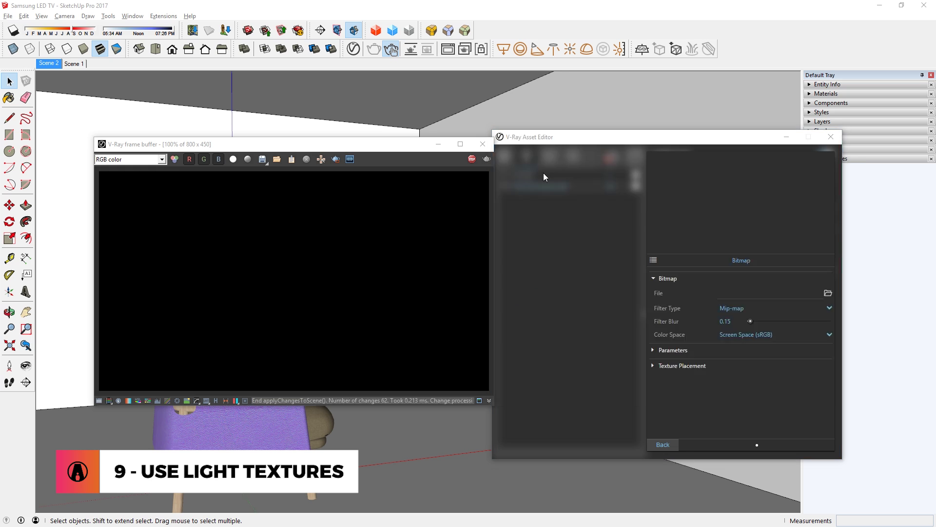
click(854, 390)
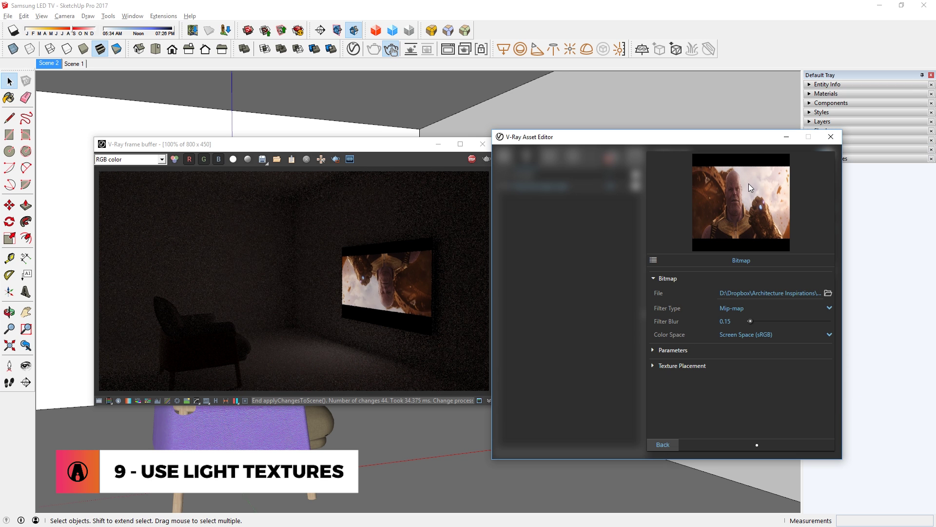
click(663, 444)
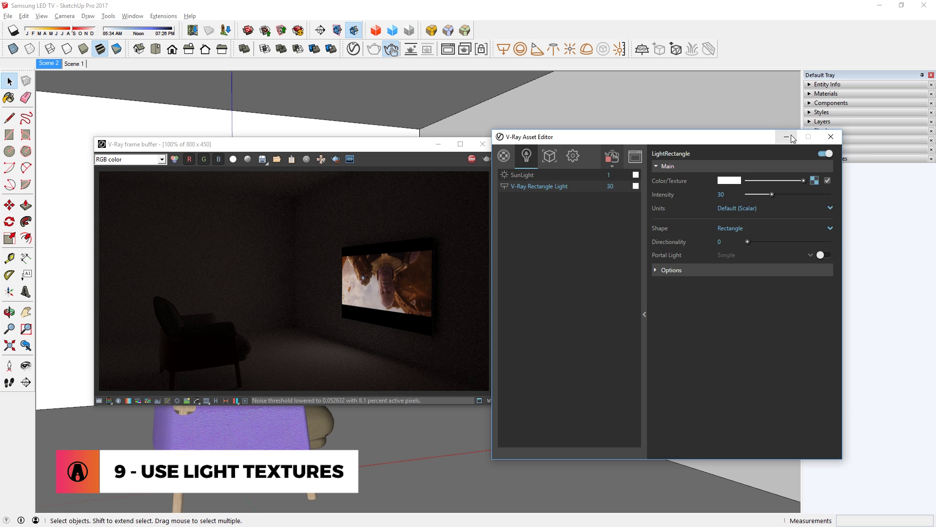
click(786, 137)
Flip the TV 180° and raise the light's directionality to 0.55 in the top-down scene
key(m)
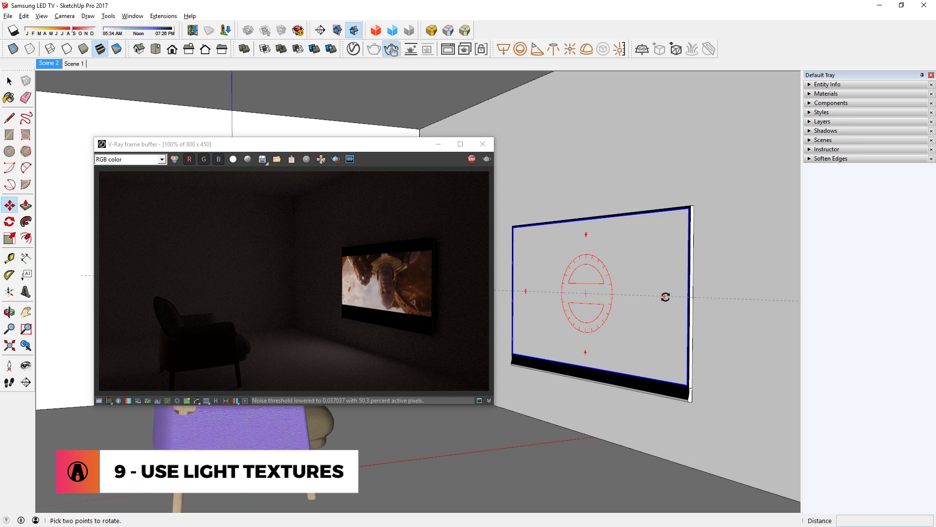
click(664, 296)
click(534, 289)
key(space)
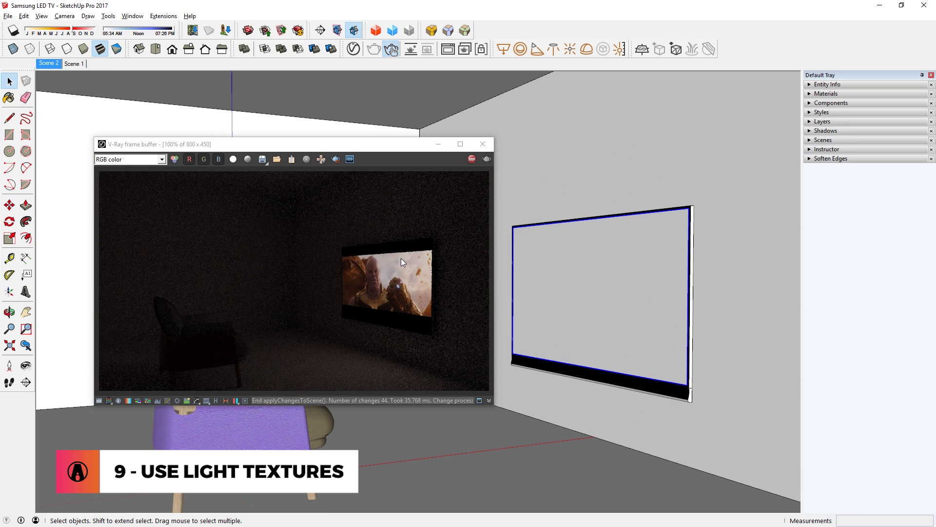
click(354, 49)
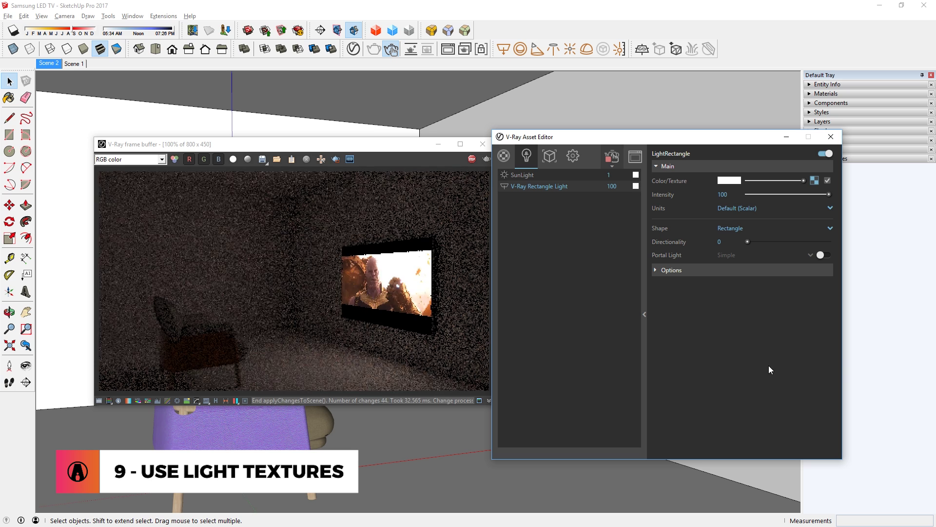
click(69, 64)
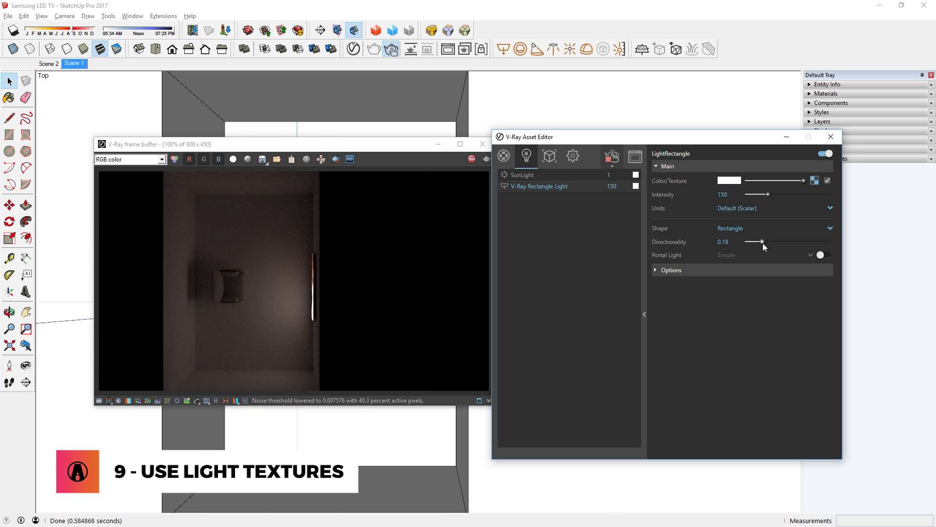
drag(762, 242, 792, 242)
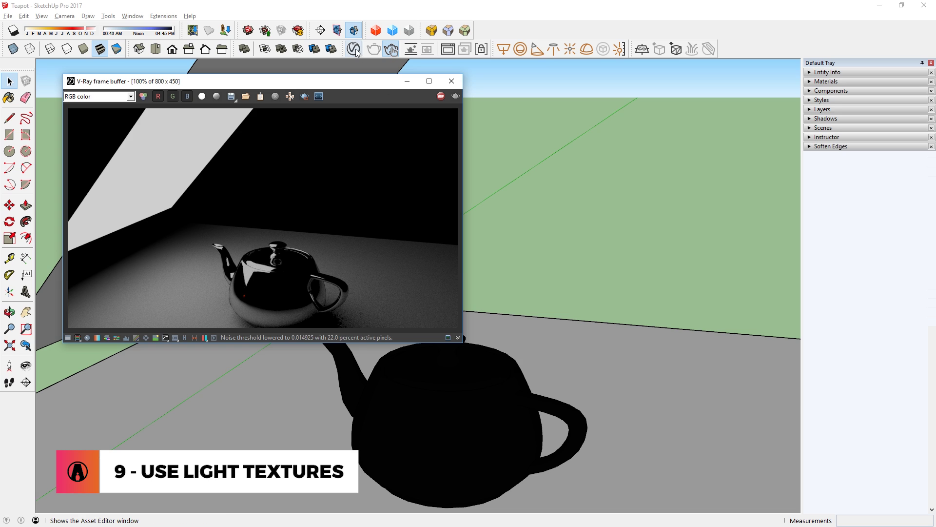
Load the dotted EXR bitmap as the teapot rectangle light's colour texture
click(788, 151)
click(595, 124)
double_click(589, 157)
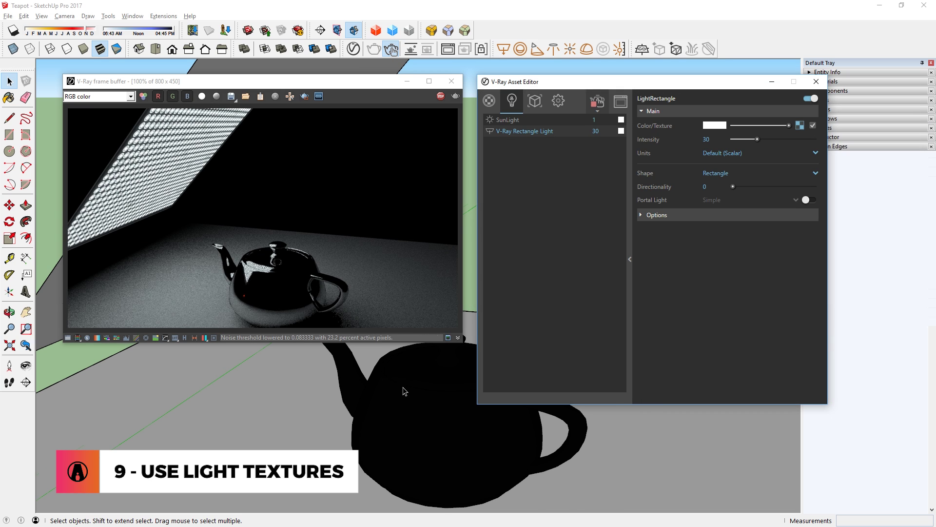
scroll(397, 389, up, 2)
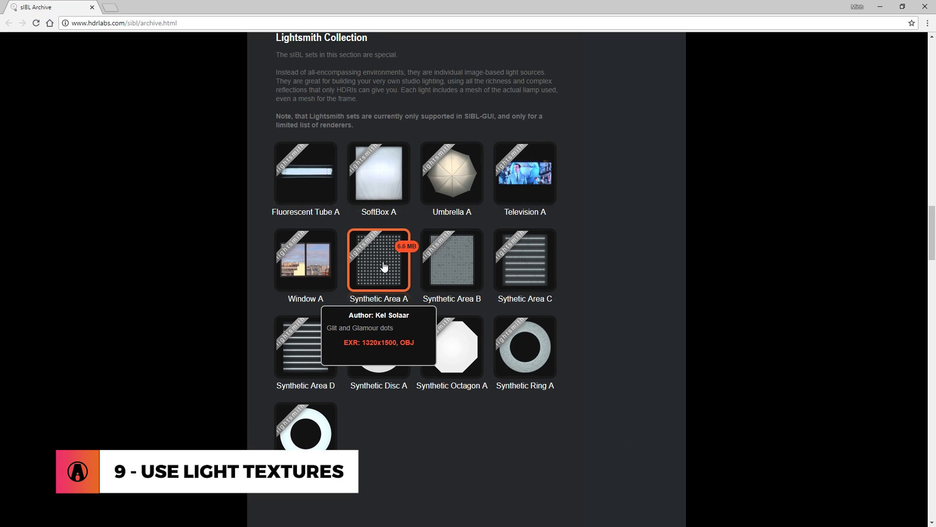
drag(932, 260, 932, 92)
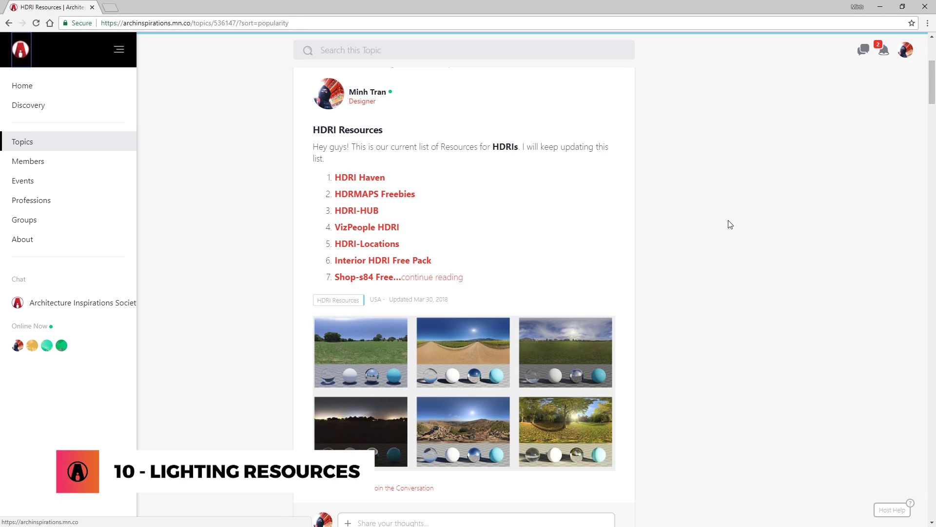
Scroll the HDRI Resources topic down past HDRI Haven and HDRMAPS to Shop-s84 Free HDRI
scroll(730, 224, down, 9)
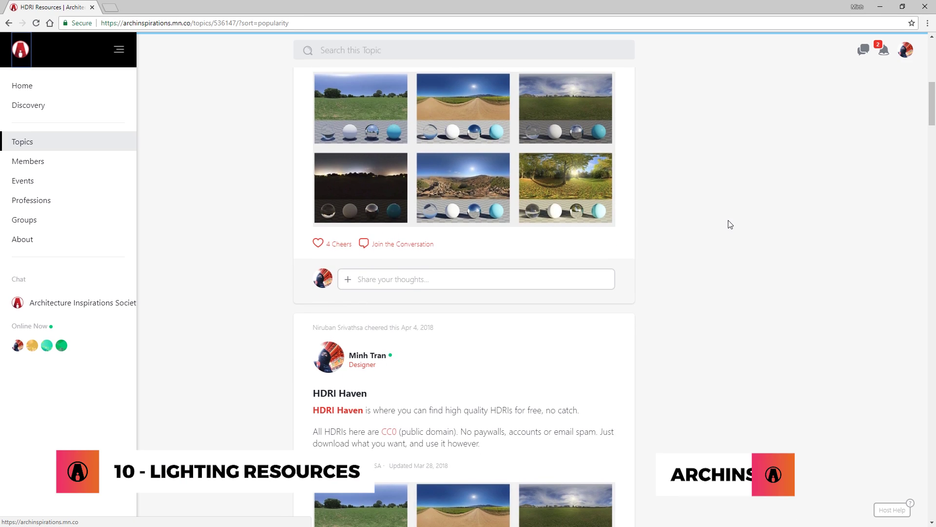
scroll(730, 224, down, 8)
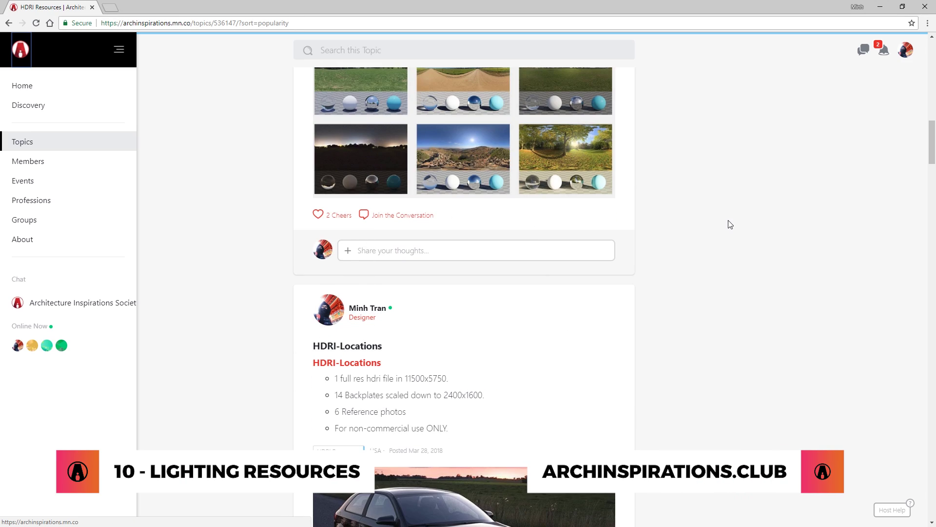
scroll(730, 225, down, 10)
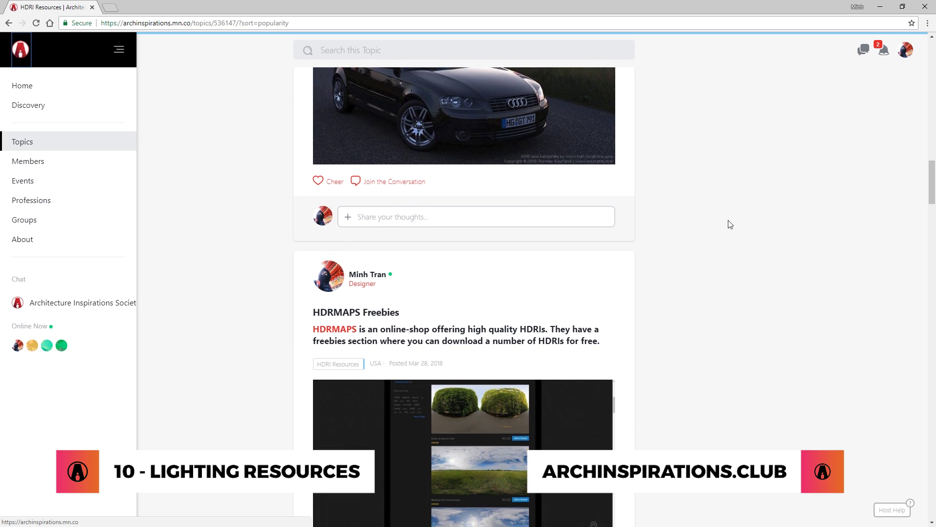
scroll(730, 224, down, 8)
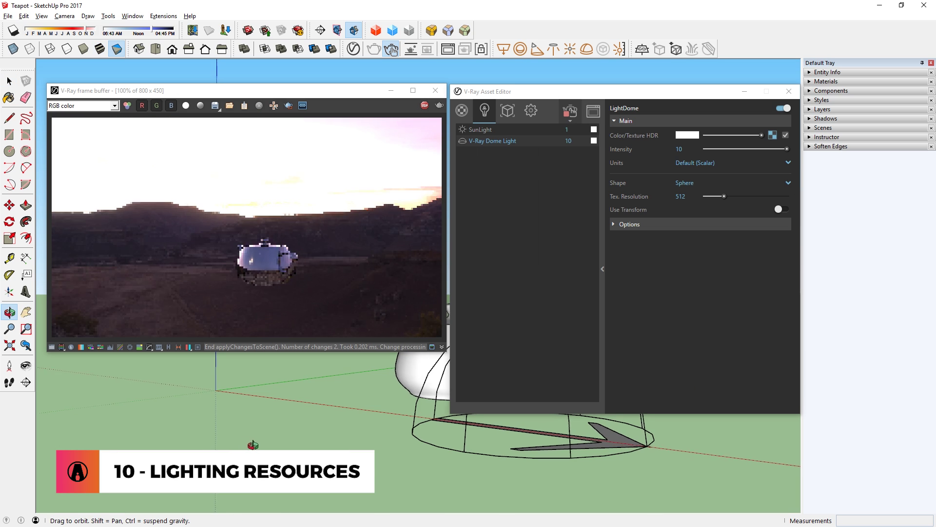
Orbit around the HDR-lit teapot to view it from other angles, returning to Select between orbits
mouse_move(251, 443)
mouse_down()
mouse_move(678, 458)
mouse_move(790, 442)
mouse_up()
key(space)
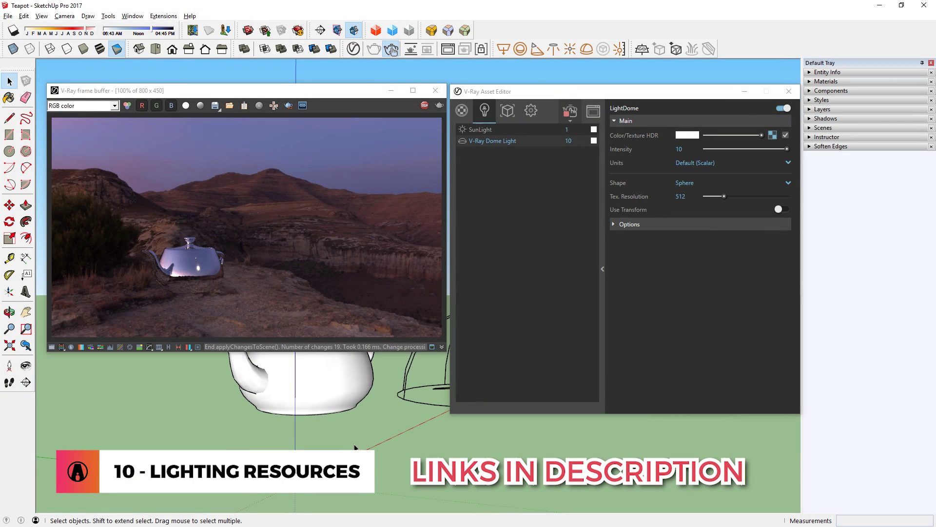
middle_drag(354, 447, 596, 437)
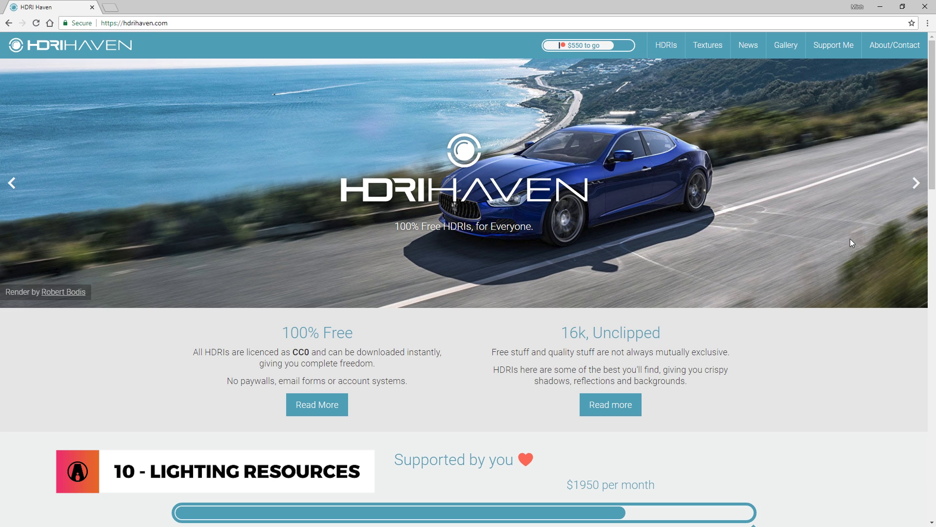
Go to HDRI Haven's HDRIs section and open the All category listing every HDRI
click(666, 44)
scroll(585, 165, down, 12)
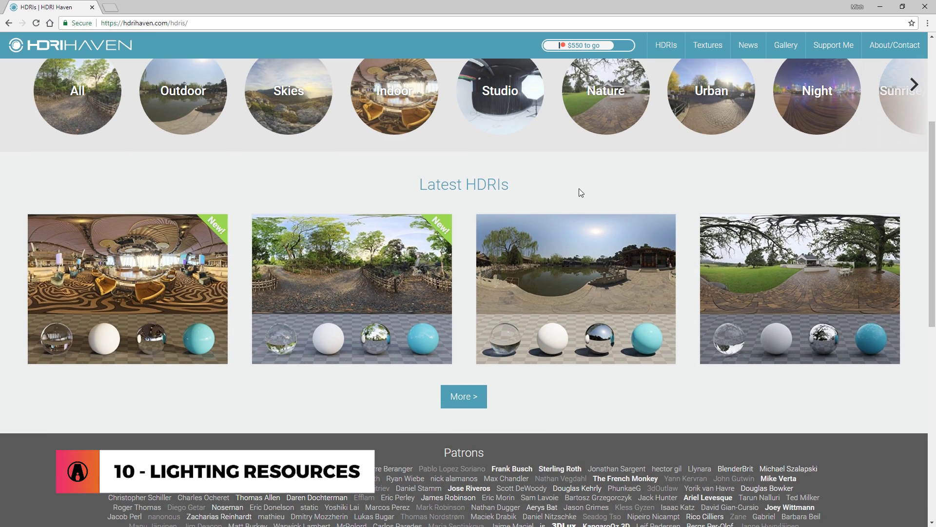
click(464, 396)
scroll(473, 405, down, 15)
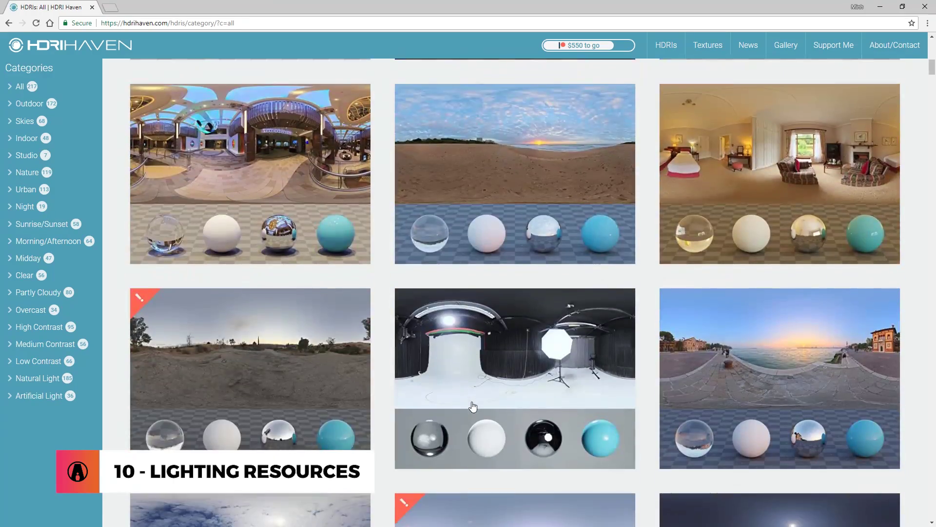
scroll(474, 407, up, 15)
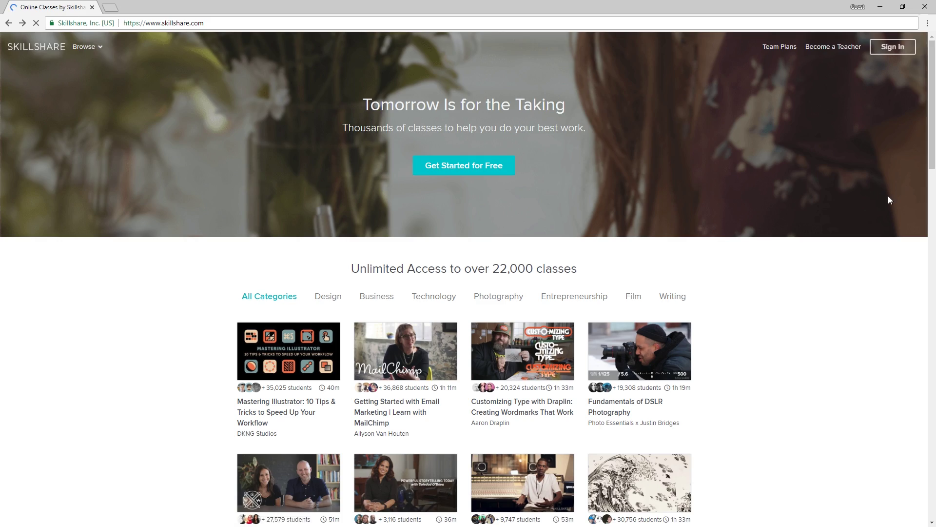
Scroll the Skillshare homepage and highlight the number of available classes
scroll(888, 198, down, 15)
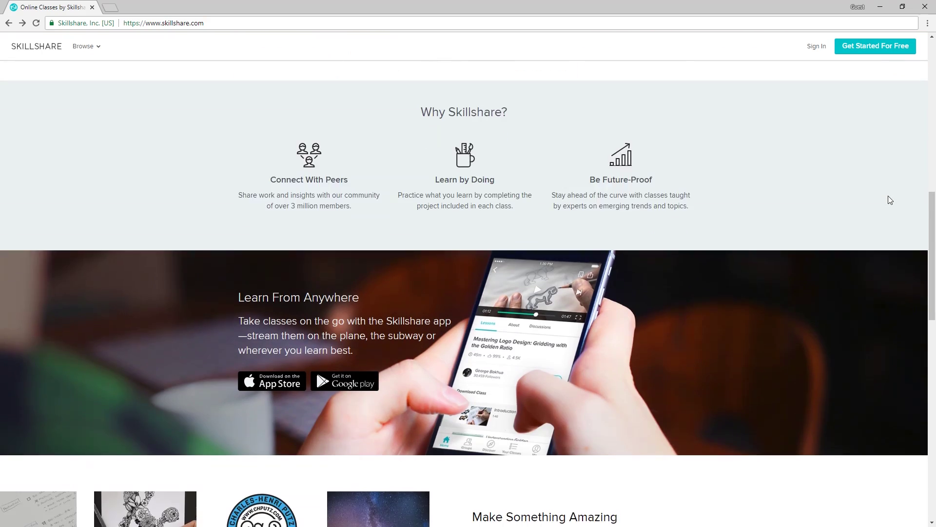
scroll(888, 197, down, 4)
scroll(888, 196, up, 20)
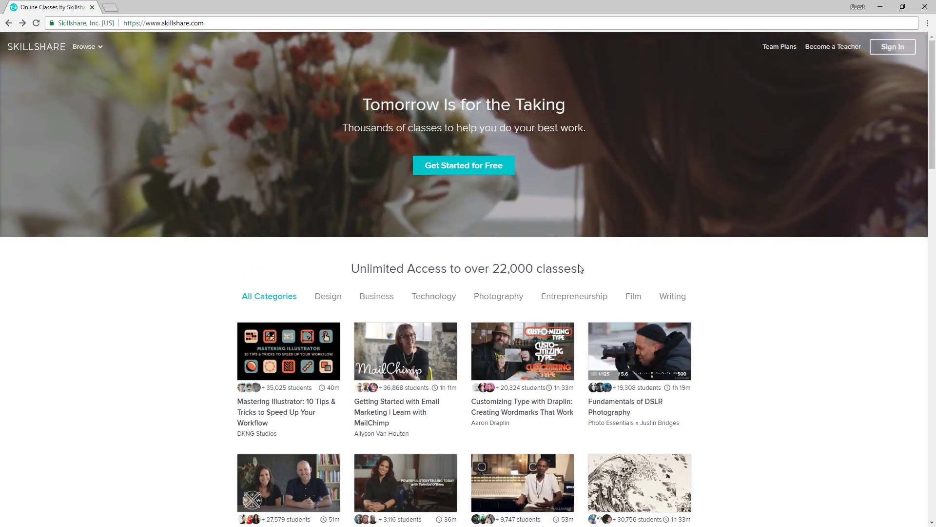
drag(577, 269, 499, 267)
Browse the Design, Photography and Technology class tabs, then open the Go Premium pricing page
click(330, 298)
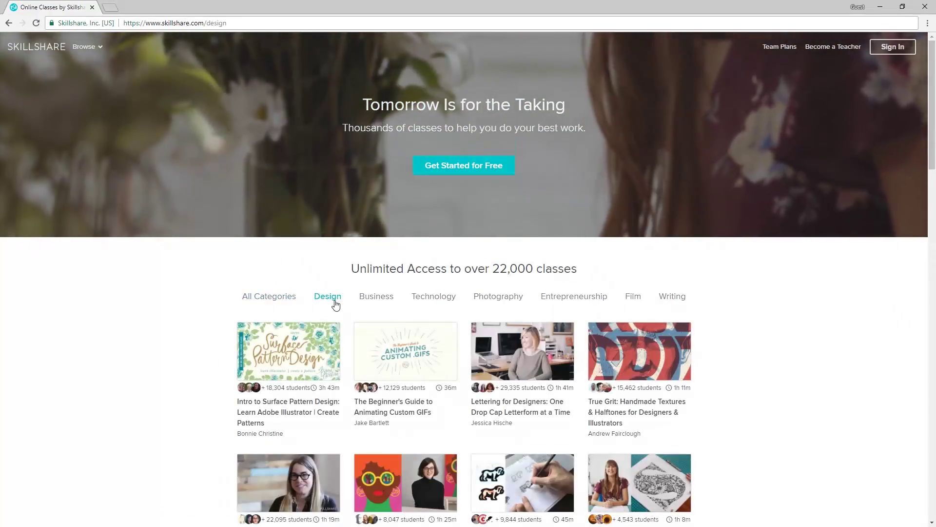
click(513, 299)
click(444, 299)
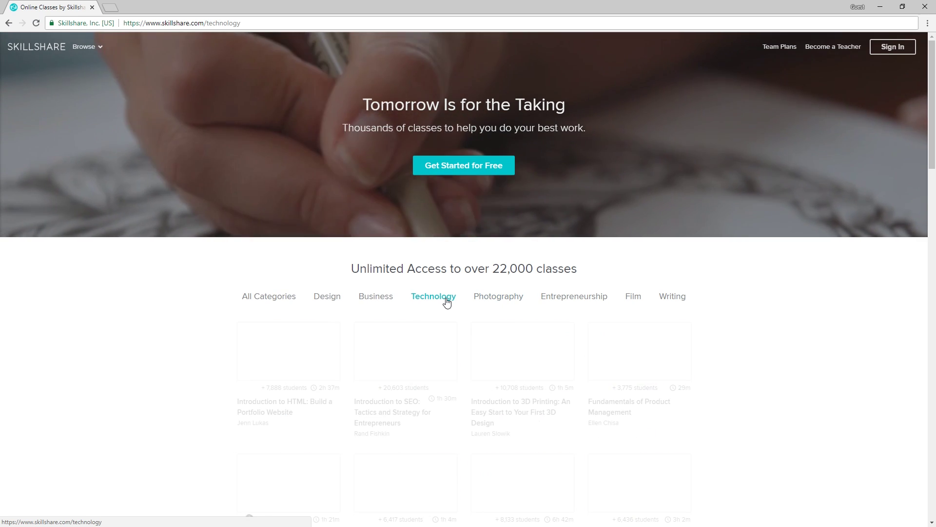
scroll(380, 387, down, 20)
click(381, 385)
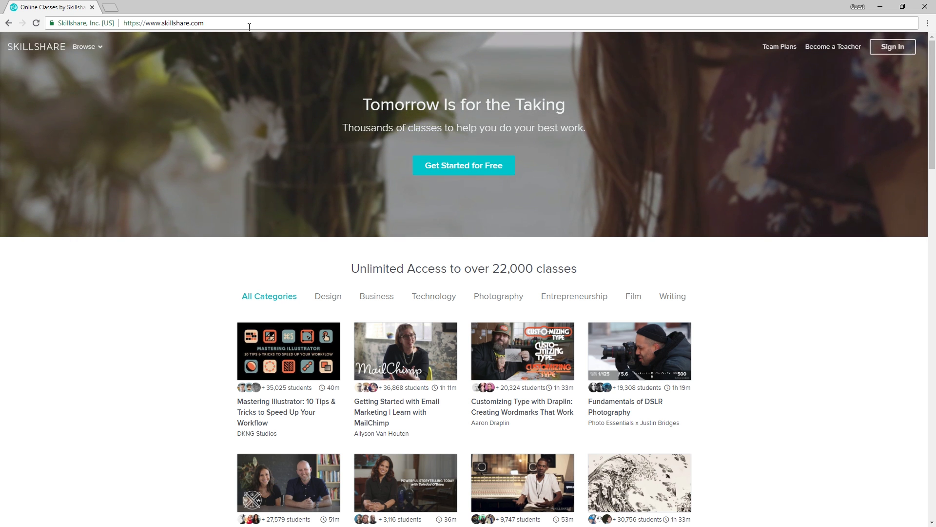
Visit the skl.sh/ArchInsp2 referral link and highlight its 2 free Premium months headline
click(248, 23)
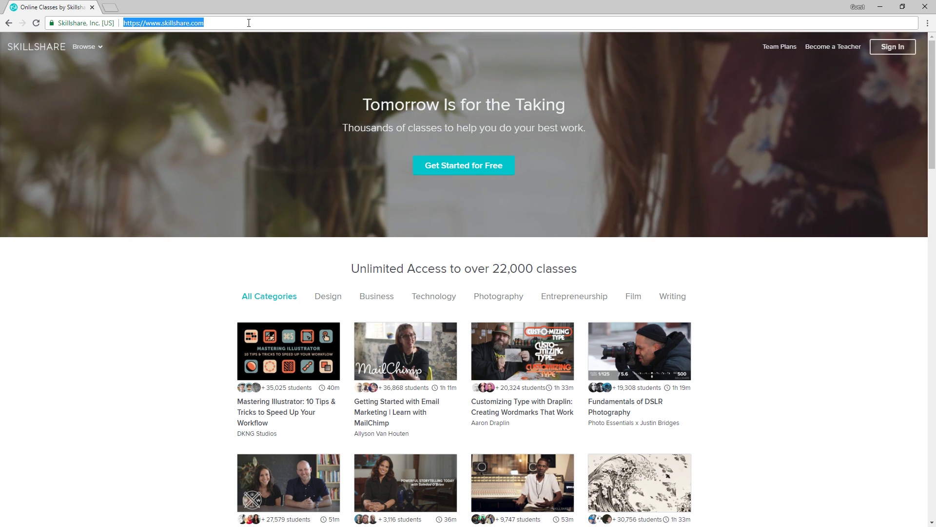
text(skl.sh)
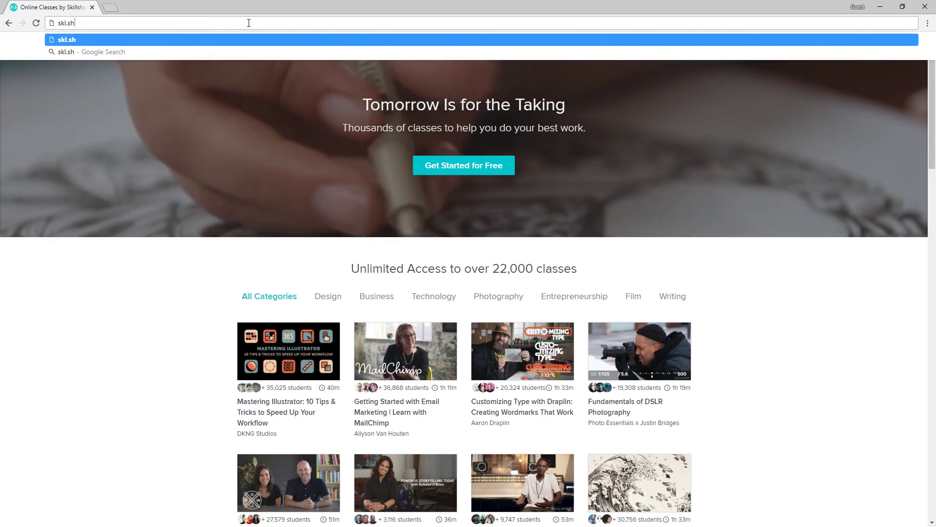
text(/ArchInsp2)
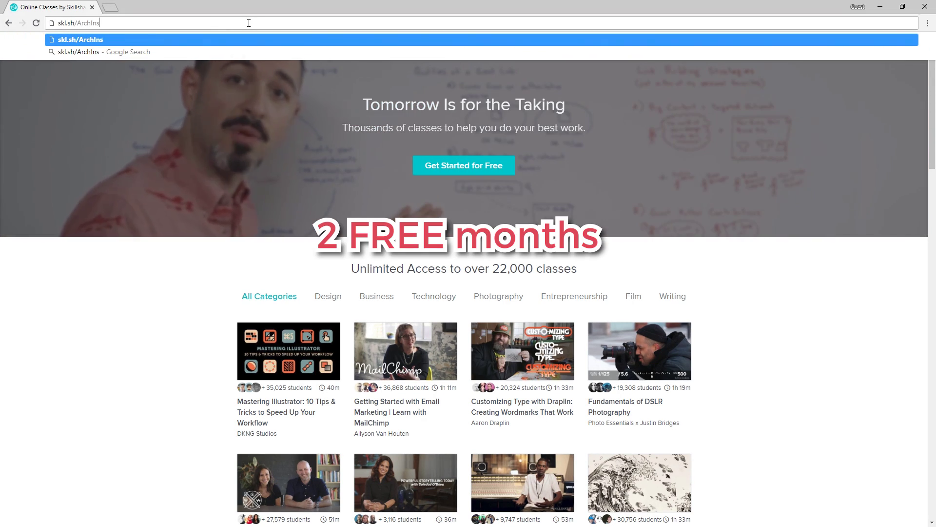
key(Return)
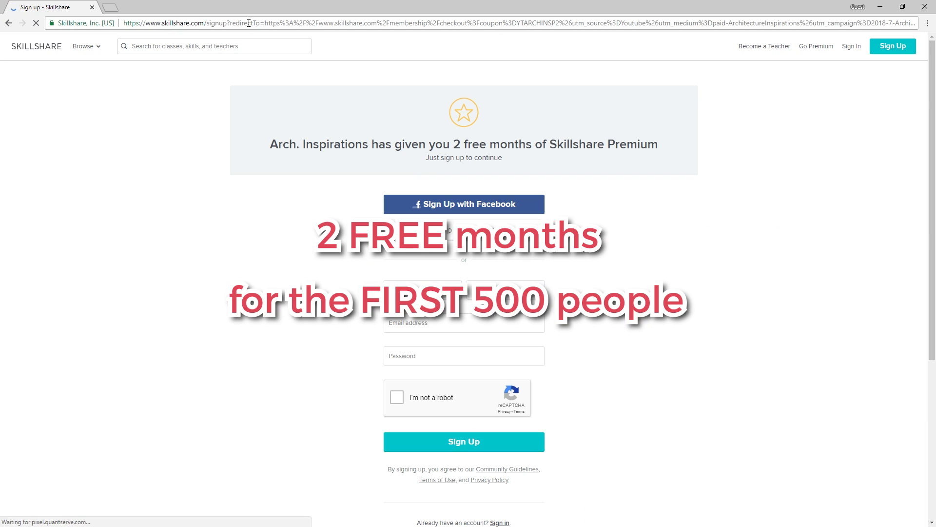
drag(269, 145, 672, 146)
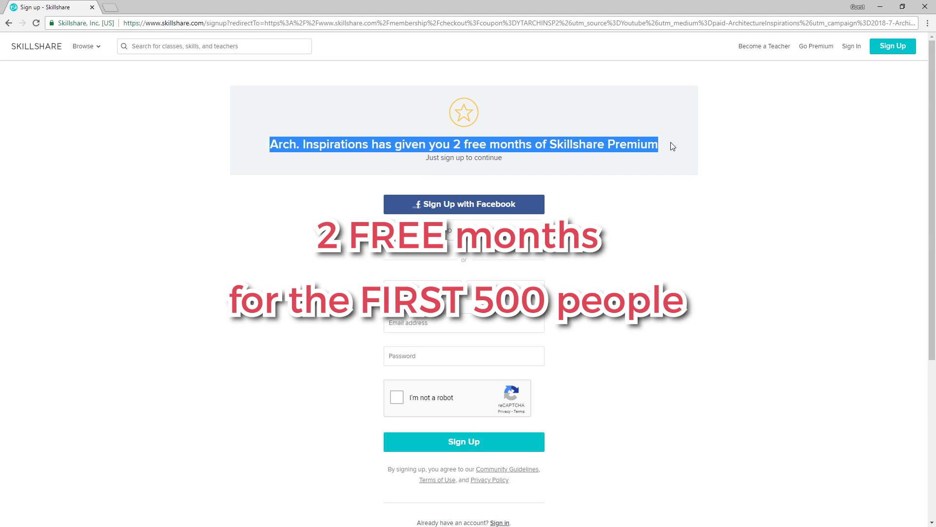
click(698, 159)
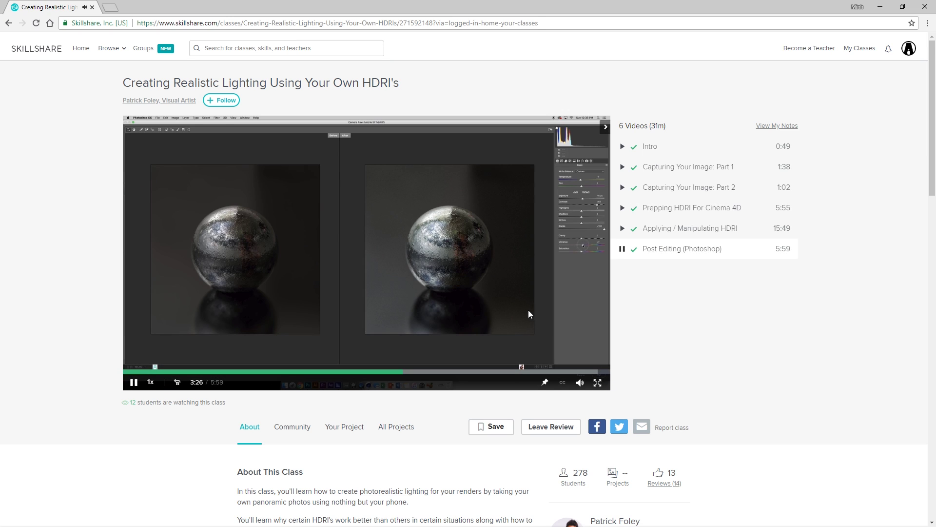
Open the Part 3 Camaras and Lighting class from the teacher's profile and play its video
scroll(734, 329, down, 8)
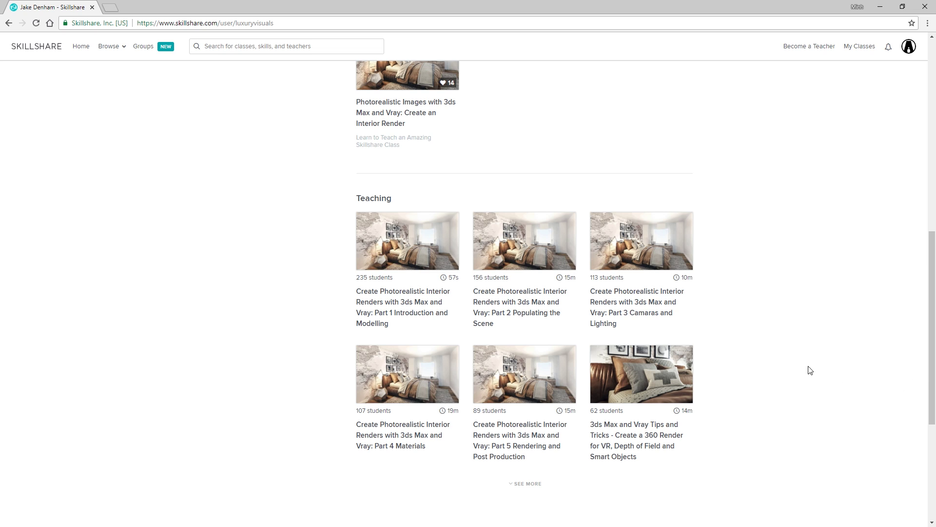
click(650, 302)
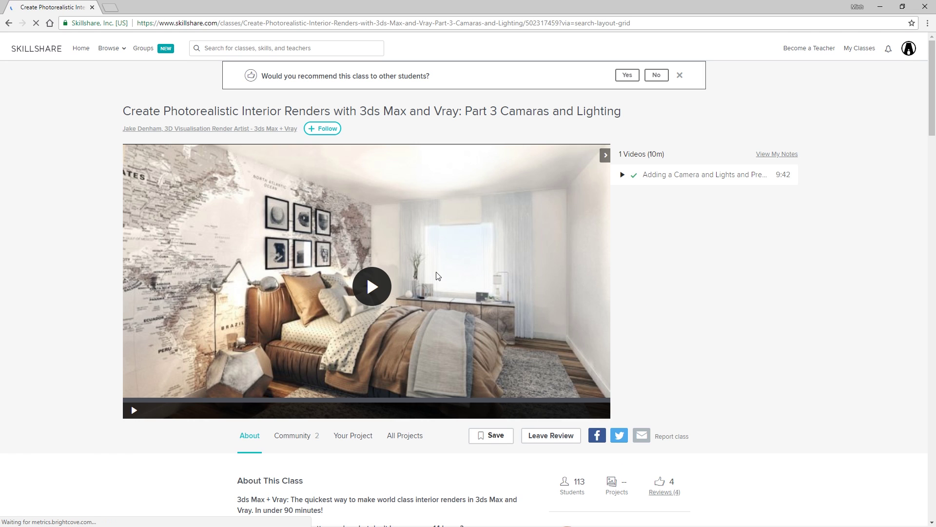
click(437, 275)
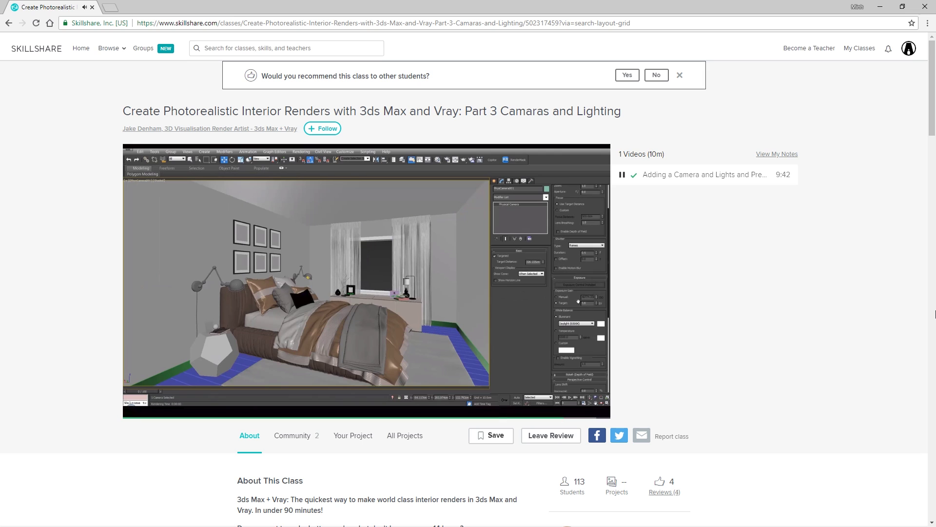